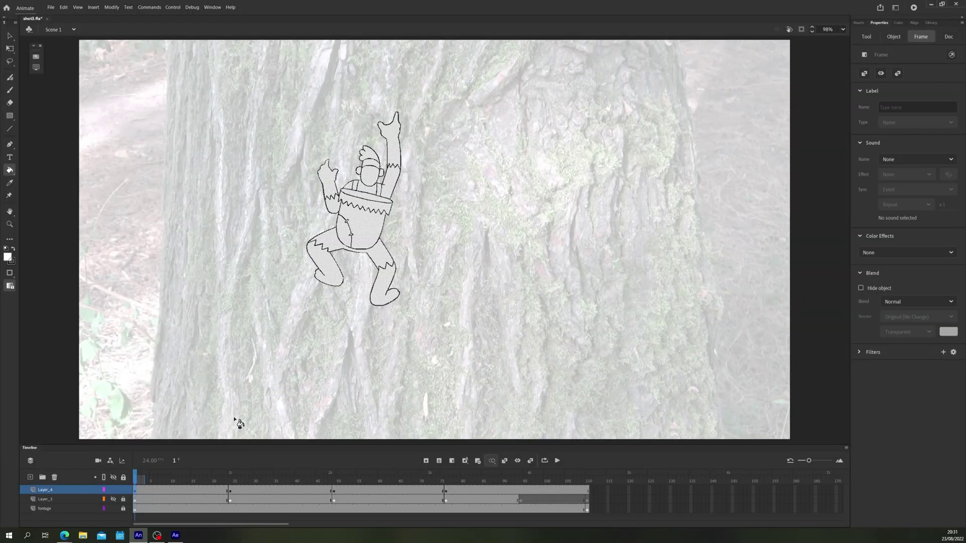
Deselect the climber and review its key poses at frames 24, 49 and 76
{"action": "left_click", "coordinate": [235, 419]}
{"action": "key", "text": "v"}
{"action": "left_click_drag", "start_coordinate": [205, 384], "coordinate": [242, 410]}
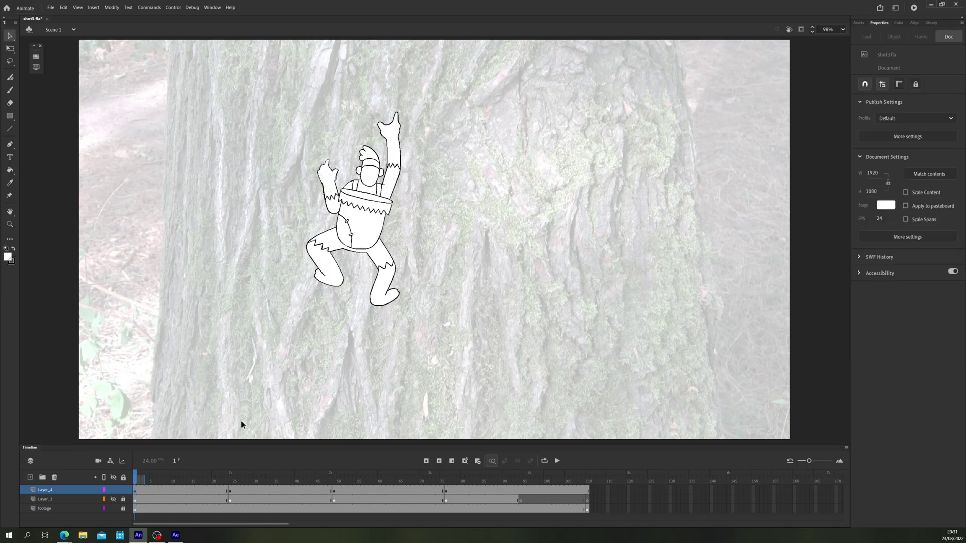
{"action": "left_click", "coordinate": [230, 481]}
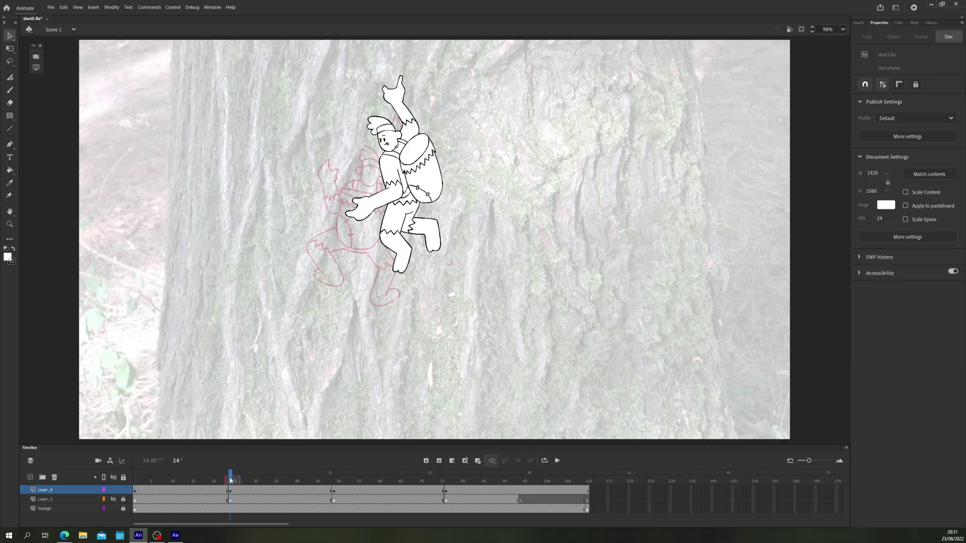
{"action": "left_click", "coordinate": [335, 482]}
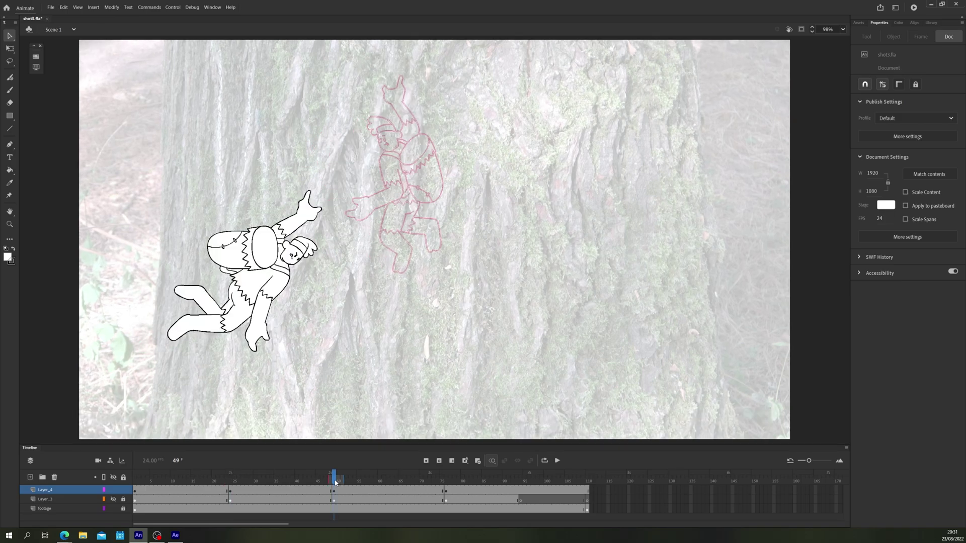
{"action": "left_click", "coordinate": [446, 482]}
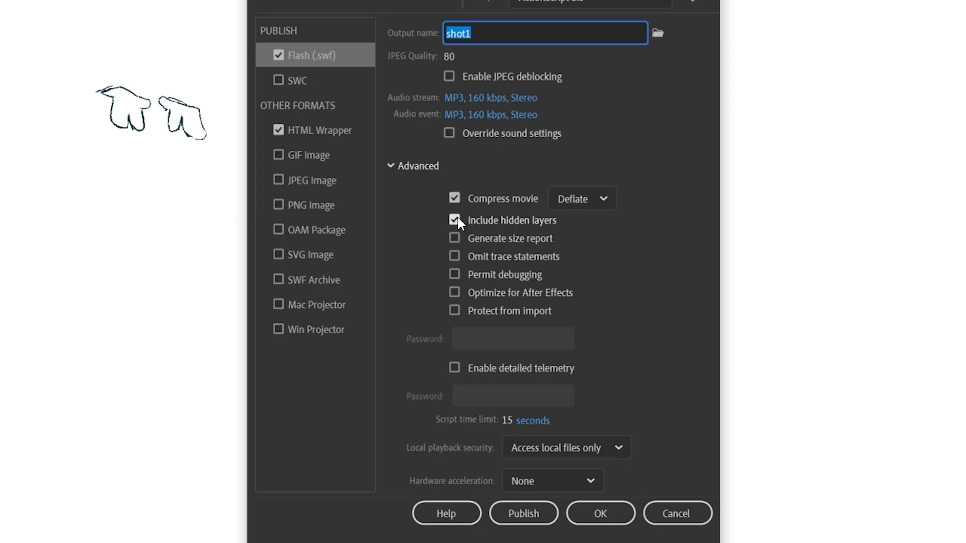
Uncheck Include hidden layers and Compress movie, then check Optimize for After Effects
{"action": "left_click", "coordinate": [457, 219]}
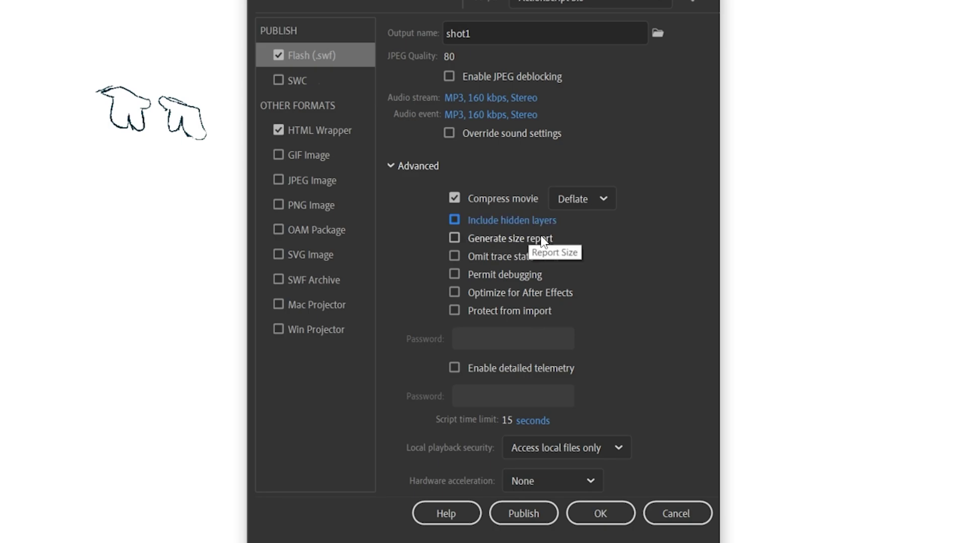
{"action": "left_click", "coordinate": [571, 200]}
{"action": "left_click", "coordinate": [566, 198]}
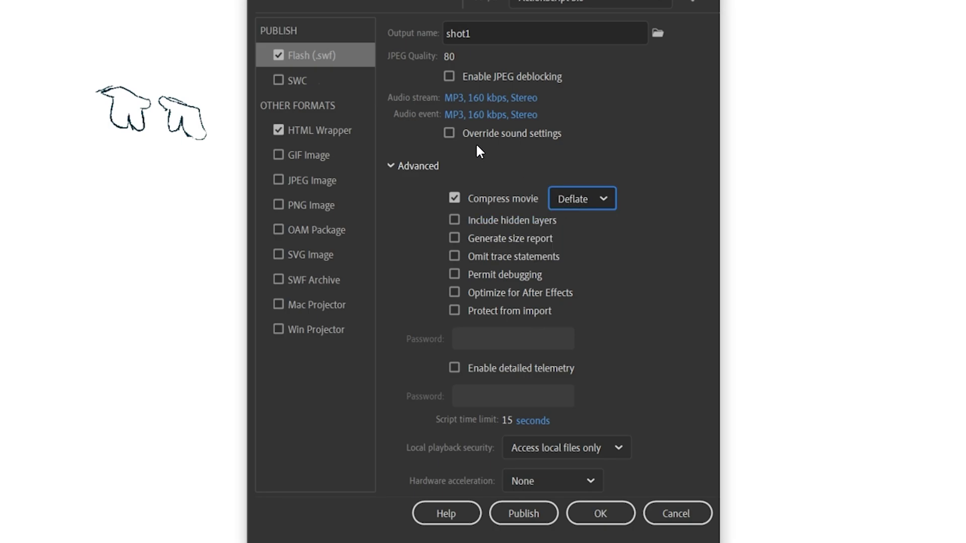
{"action": "left_click", "coordinate": [455, 198]}
{"action": "left_click", "coordinate": [454, 292]}
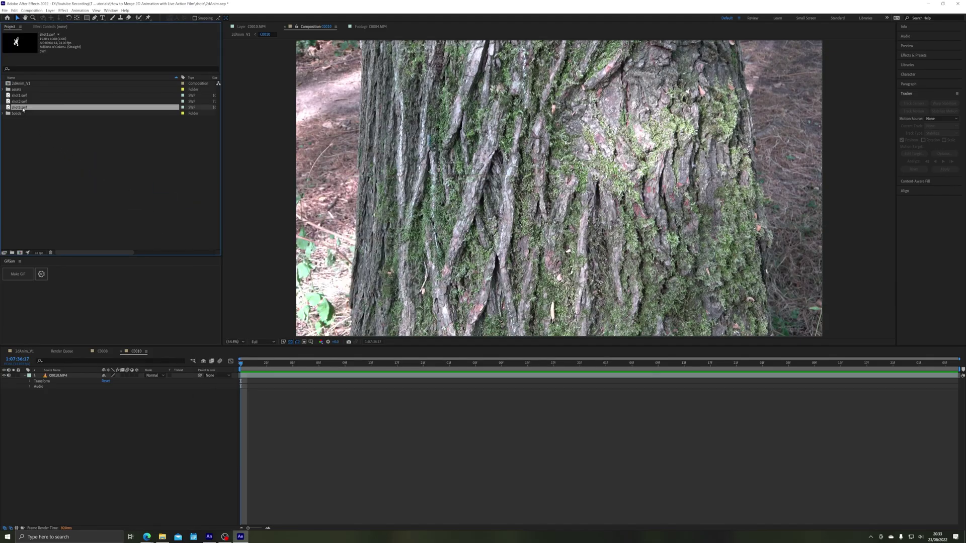
Add shot3.swf above the C0010 footage and start Track Motion on C0010.MP4
{"action": "left_click_drag", "start_coordinate": [23, 110], "coordinate": [58, 377]}
{"action": "left_click", "coordinate": [54, 382]}
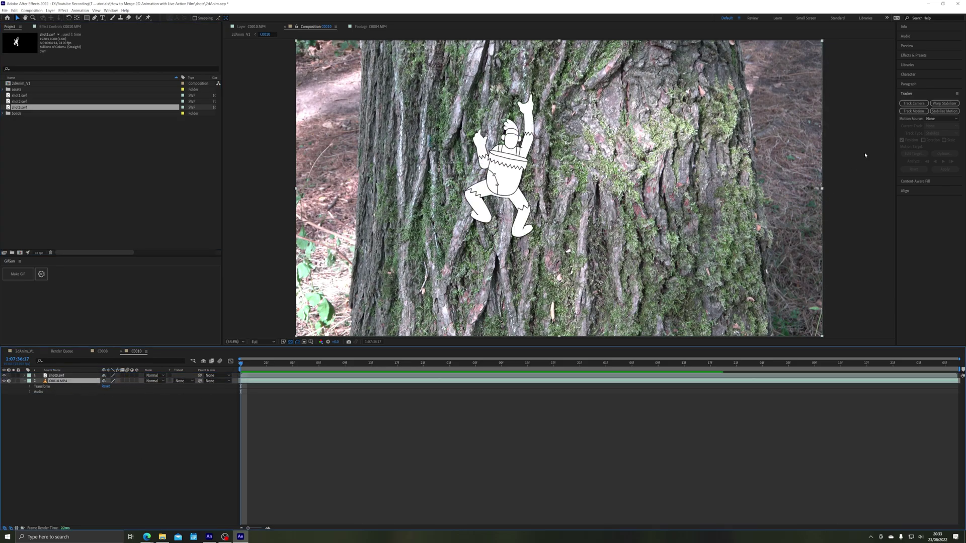
{"action": "left_click", "coordinate": [911, 111]}
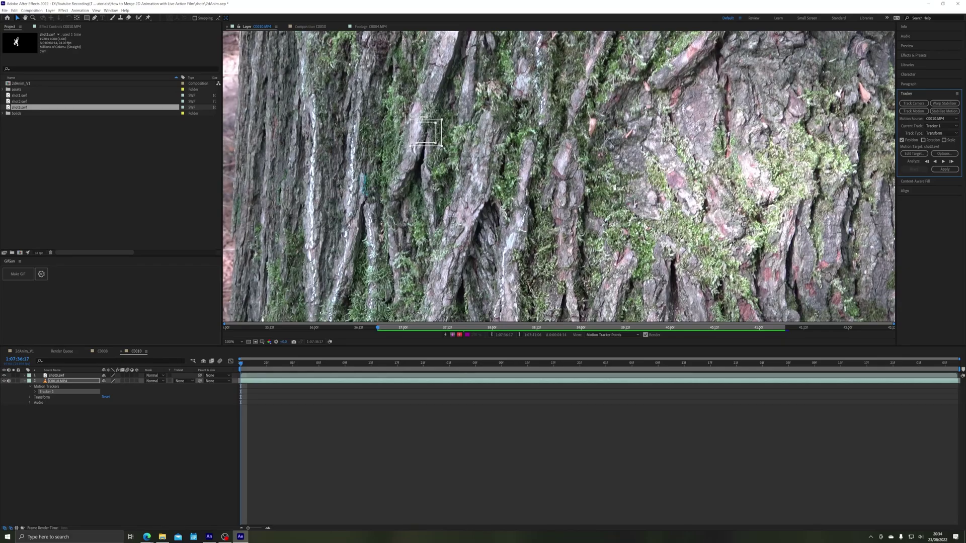
Enable rotation tracking, place the second track point on the bark, and analyze forward
{"action": "left_click", "coordinate": [923, 141]}
{"action": "left_click_drag", "start_coordinate": [571, 182], "coordinate": [506, 215]}
{"action": "key", "text": "ctrl+s"}
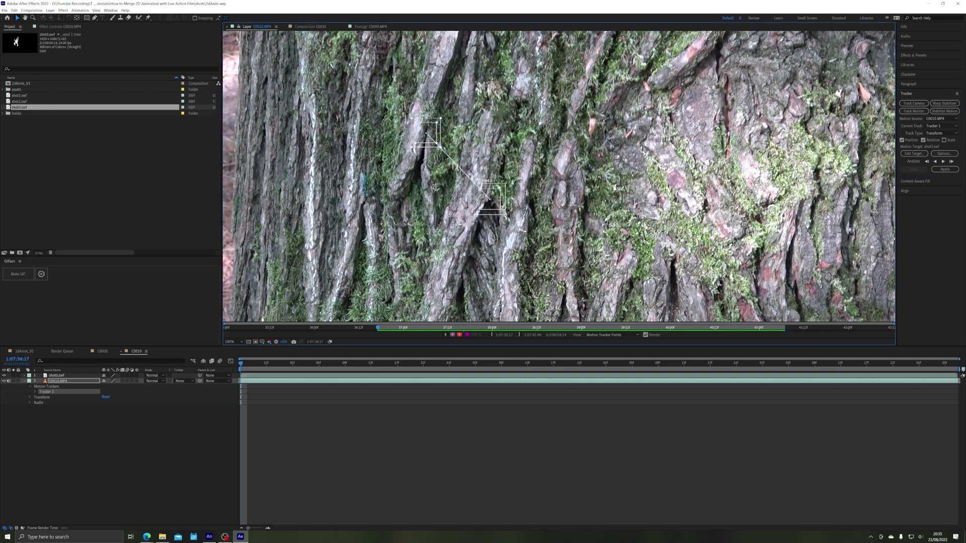
{"action": "left_click", "coordinate": [943, 162]}
{"action": "key", "text": "comma"}
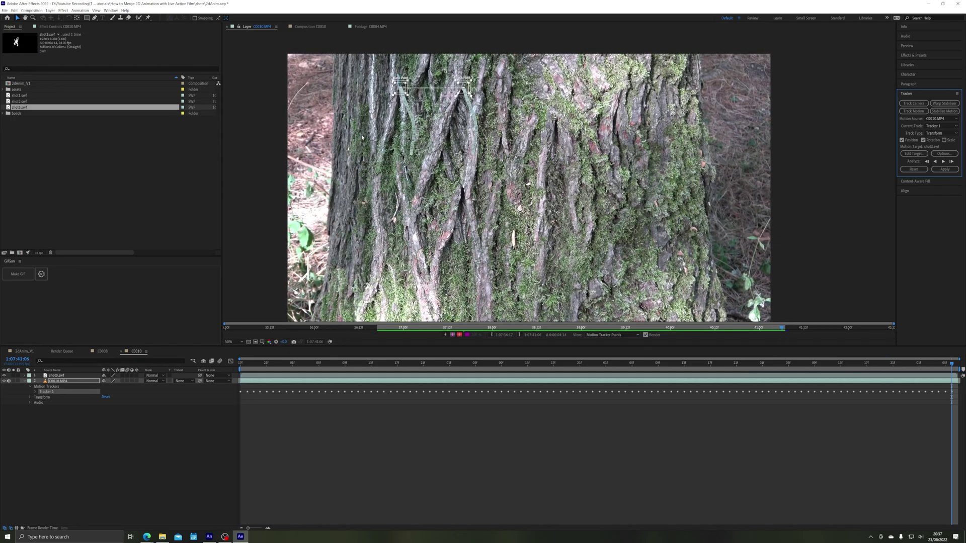
Create Null 8, set it as the track target, and apply the motion in X and Y
{"action": "key", "text": "ctrl+alt+shift+y"}
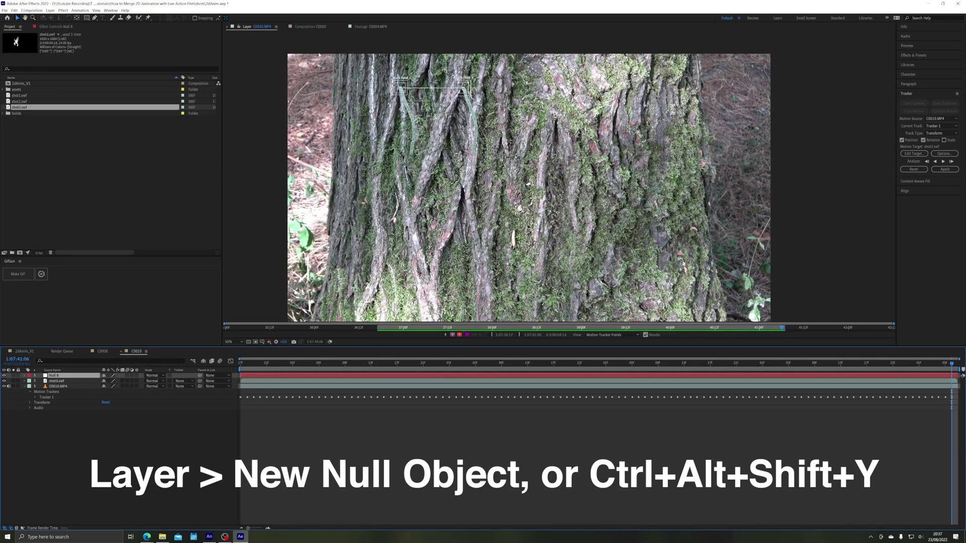
{"action": "left_click", "coordinate": [310, 27]}
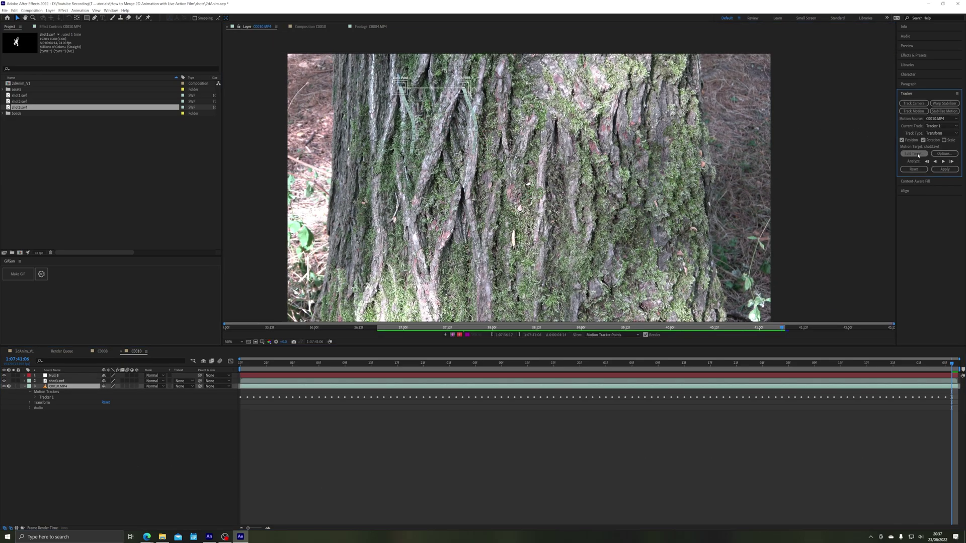
{"action": "left_click", "coordinate": [916, 155]}
{"action": "left_click", "coordinate": [421, 215]}
{"action": "left_click", "coordinate": [419, 222]}
{"action": "left_click", "coordinate": [429, 242]}
{"action": "left_click", "coordinate": [944, 169]}
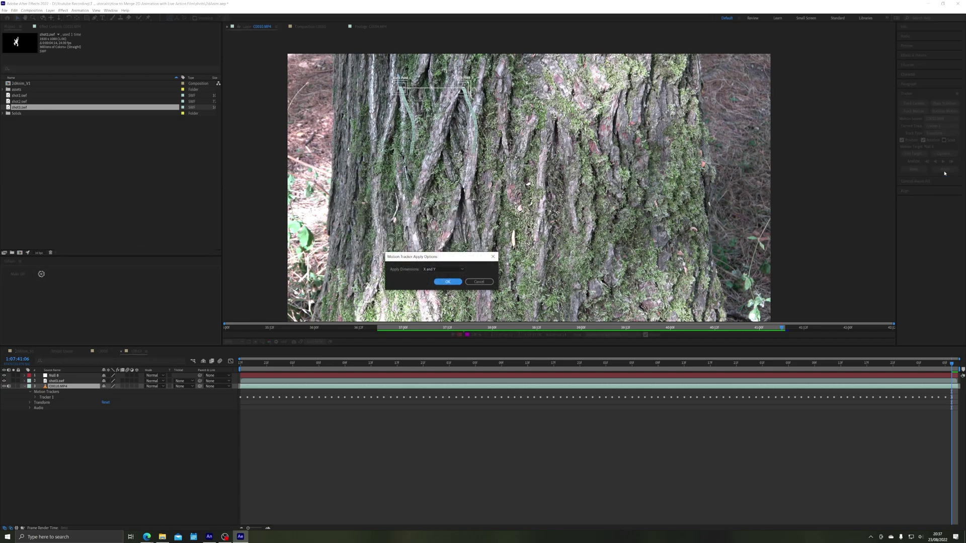
{"action": "left_click", "coordinate": [448, 282]}
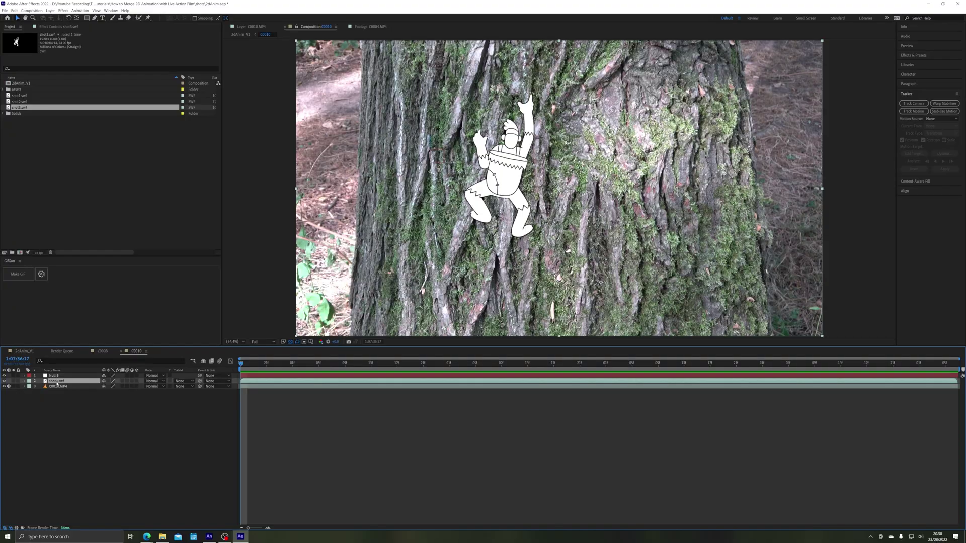
Lower the shot3.swf layer opacity to 57%
{"action": "key", "text": "t"}
{"action": "left_click_drag", "start_coordinate": [105, 386], "coordinate": [91, 387]}
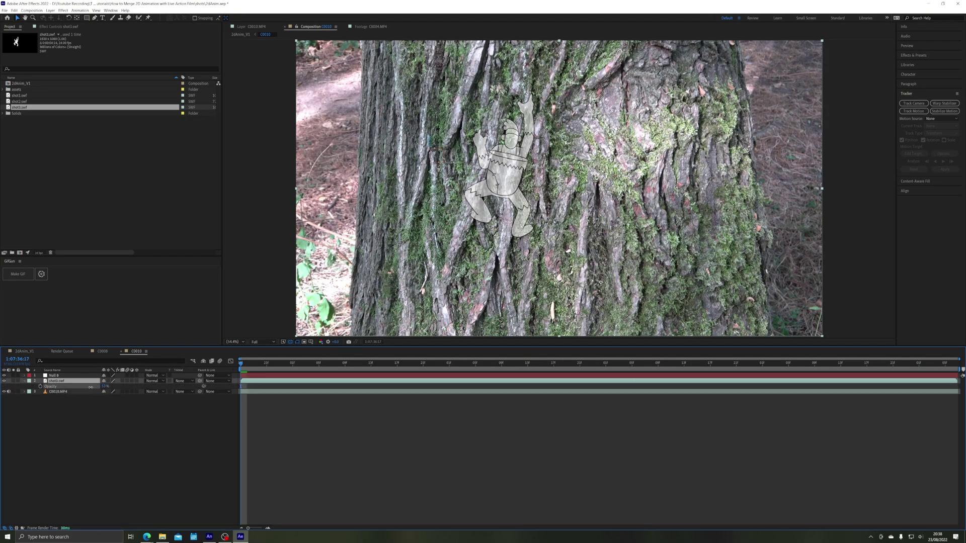
{"action": "left_click", "coordinate": [131, 450]}
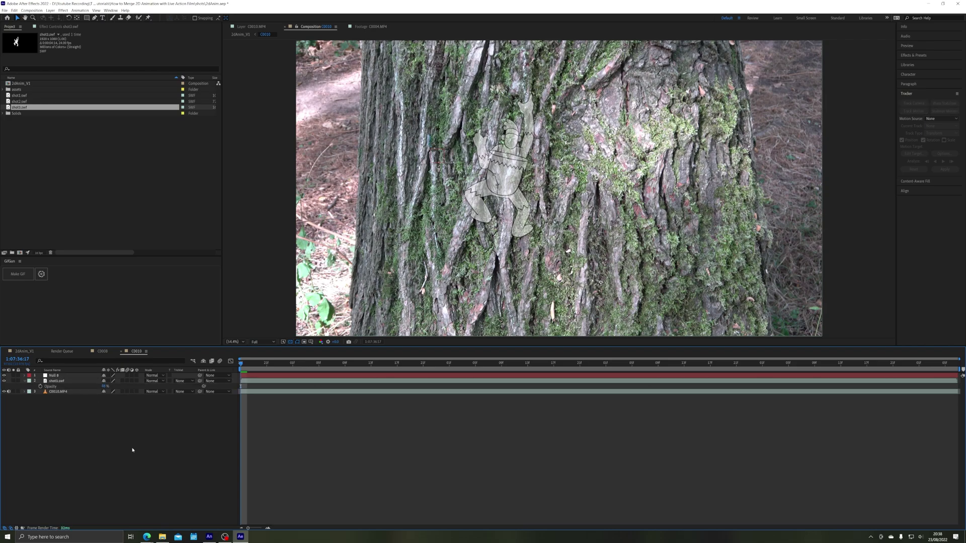
At 200% zoom, draw a small ellipse marker on the bark as a shape layer
{"action": "key", "text": "slash"}
{"action": "key", "text": "q"}
{"action": "key", "text": "period"}
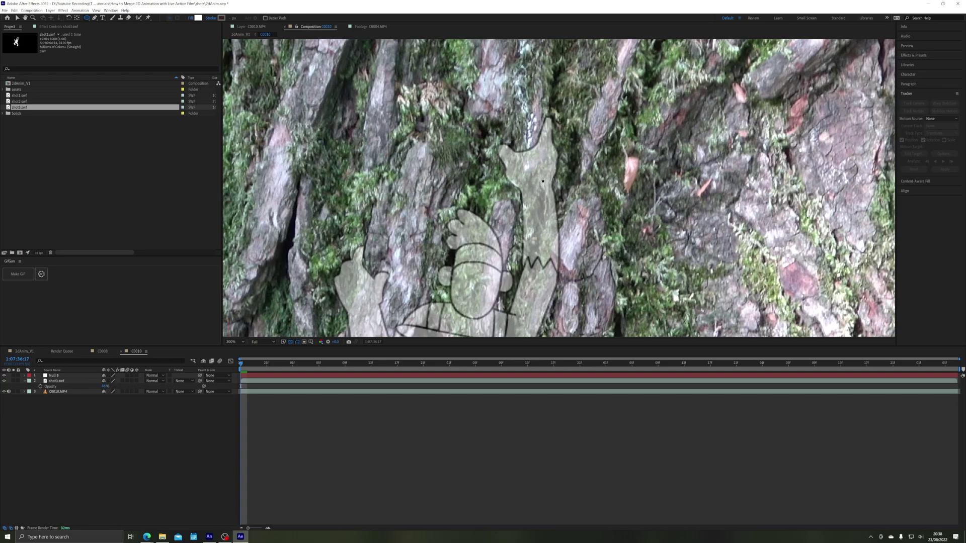
{"action": "left_click_drag", "start_coordinate": [540, 179], "coordinate": [526, 166]}
{"action": "key", "text": "h"}
{"action": "left_click_drag", "start_coordinate": [361, 307], "coordinate": [434, 149]}
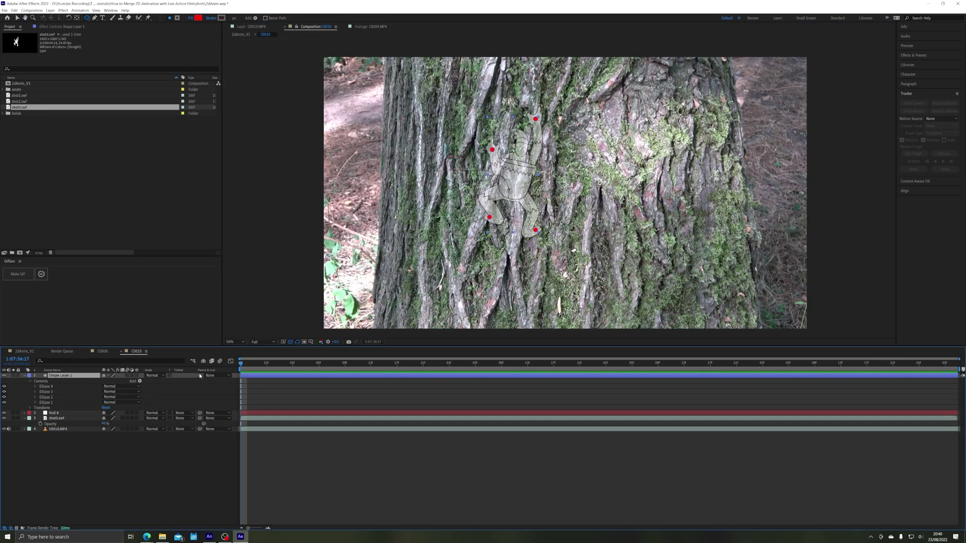
Parent Shape Layer 1 to Null 8, draw a blue ellipse on Shape Layer 2, and parent it too
{"action": "left_click_drag", "start_coordinate": [200, 376], "coordinate": [58, 414]}
{"action": "left_click_drag", "start_coordinate": [58, 413], "coordinate": [58, 414]}
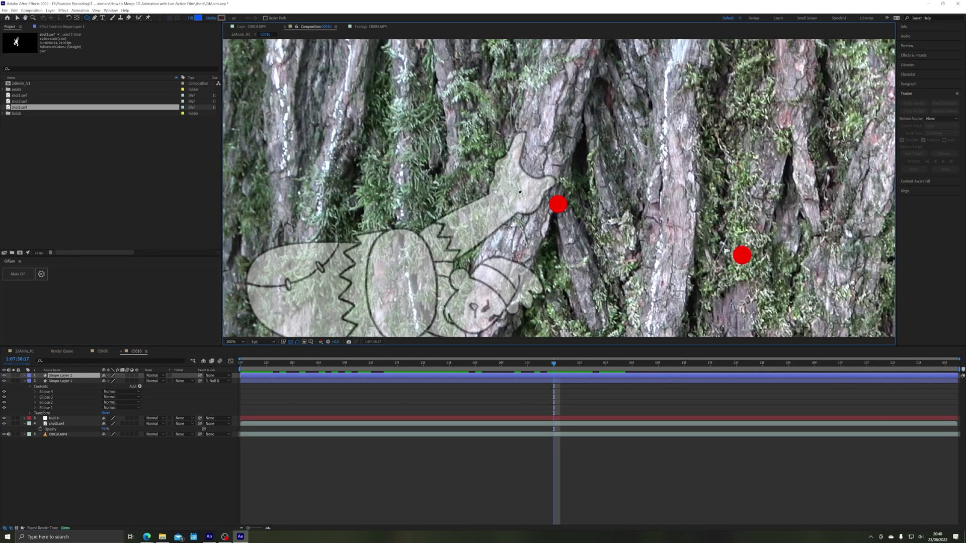
{"action": "left_click_drag", "start_coordinate": [523, 200], "coordinate": [506, 182]}
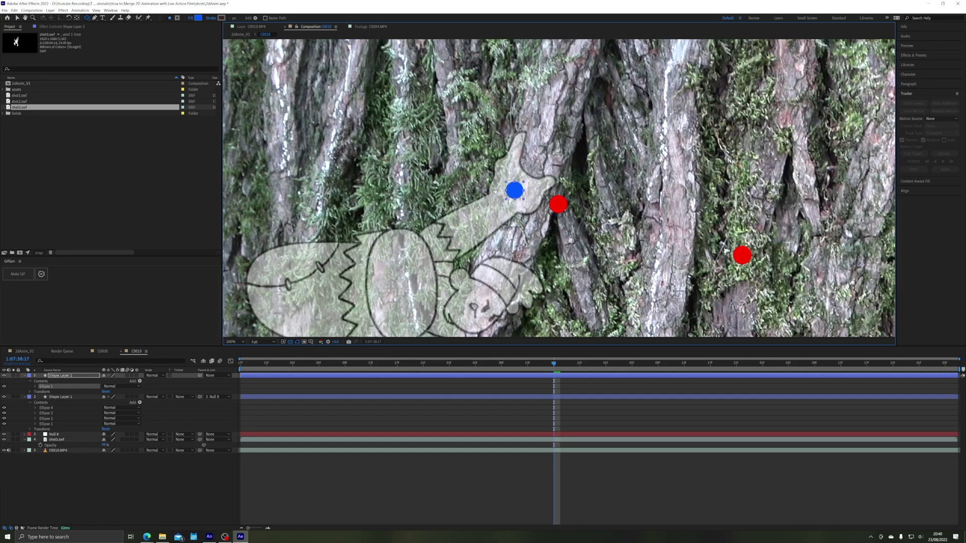
{"action": "key", "text": "comma"}
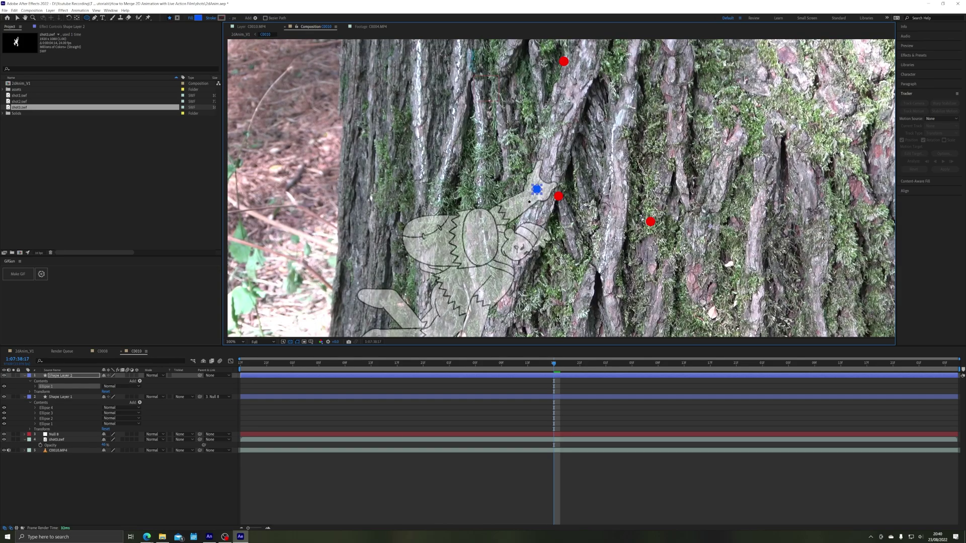
{"action": "left_click", "coordinate": [63, 376]}
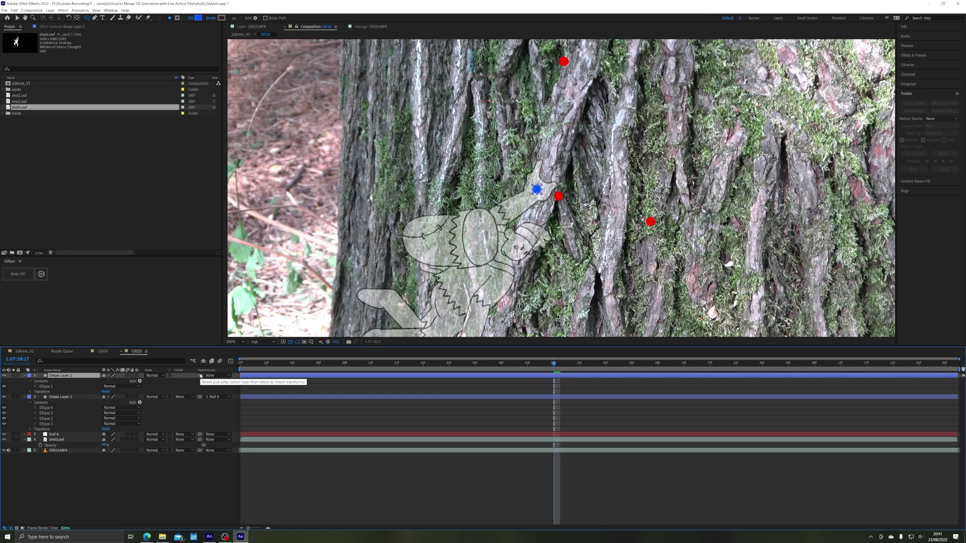
{"action": "left_click_drag", "start_coordinate": [66, 436], "coordinate": [66, 435]}
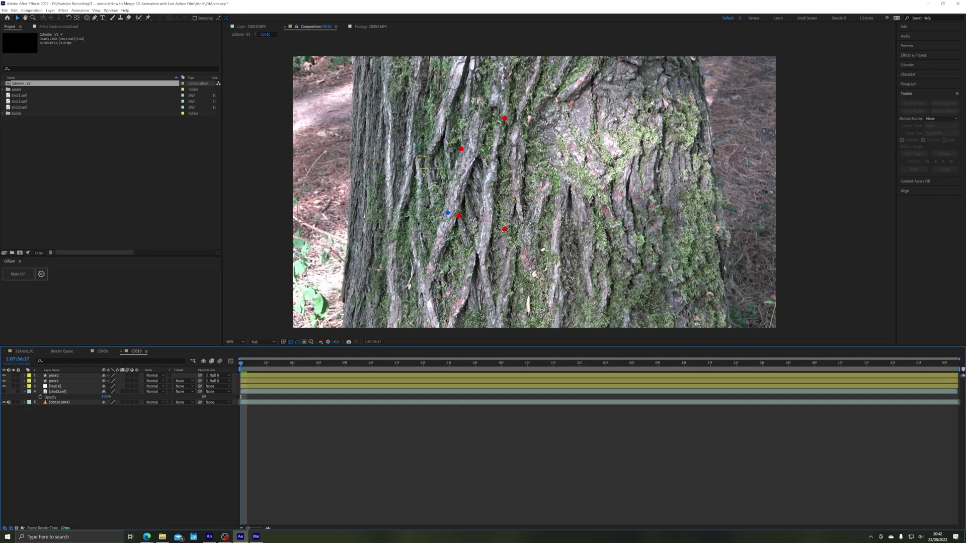
Queue the 2dAnim_V1 composition in Media Encoder and open its JPEG export settings
{"action": "left_click_drag", "start_coordinate": [53, 375], "coordinate": [61, 104]}
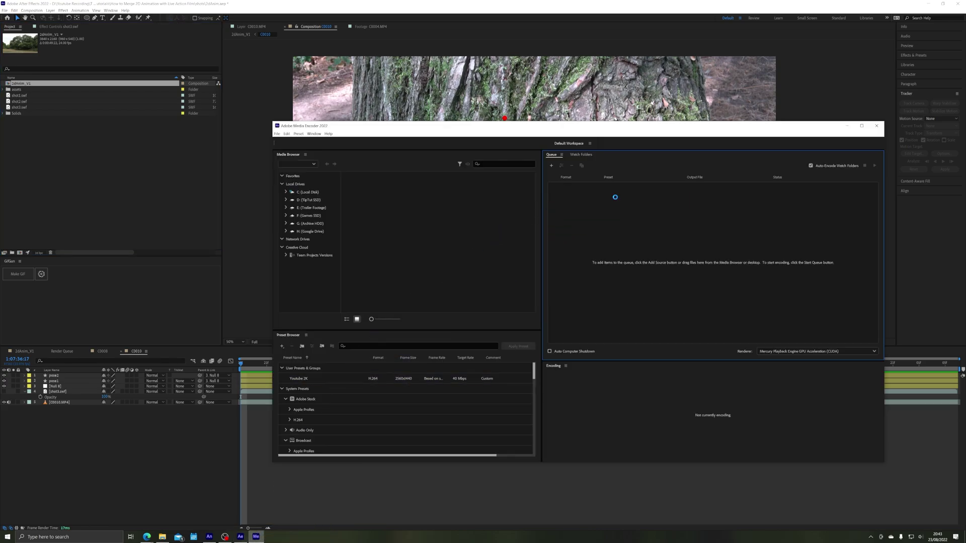
{"action": "left_click", "coordinate": [615, 197]}
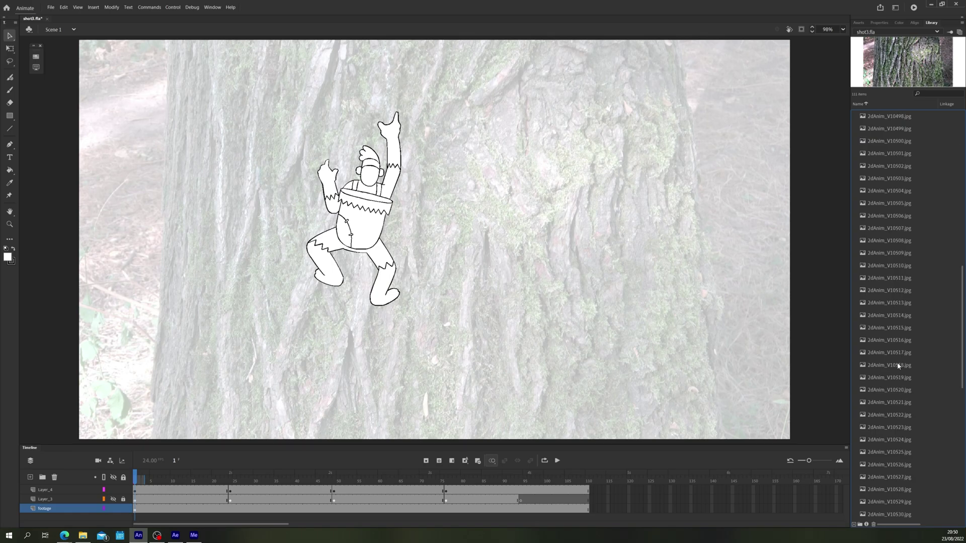
Select all footage JPGs in the Library and update them from their source files
{"action": "scroll", "coordinate": [898, 364], "scroll_direction": "down", "scroll_amount": 10}
{"action": "left_click", "coordinate": [896, 501], "text": "shift"}
{"action": "right_click", "coordinate": [863, 304]}
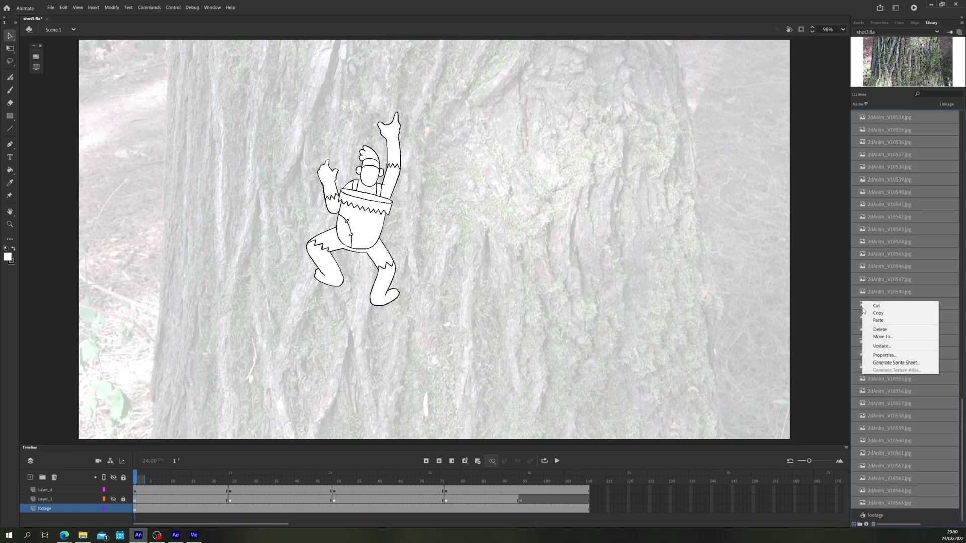
{"action": "left_click", "coordinate": [876, 345]}
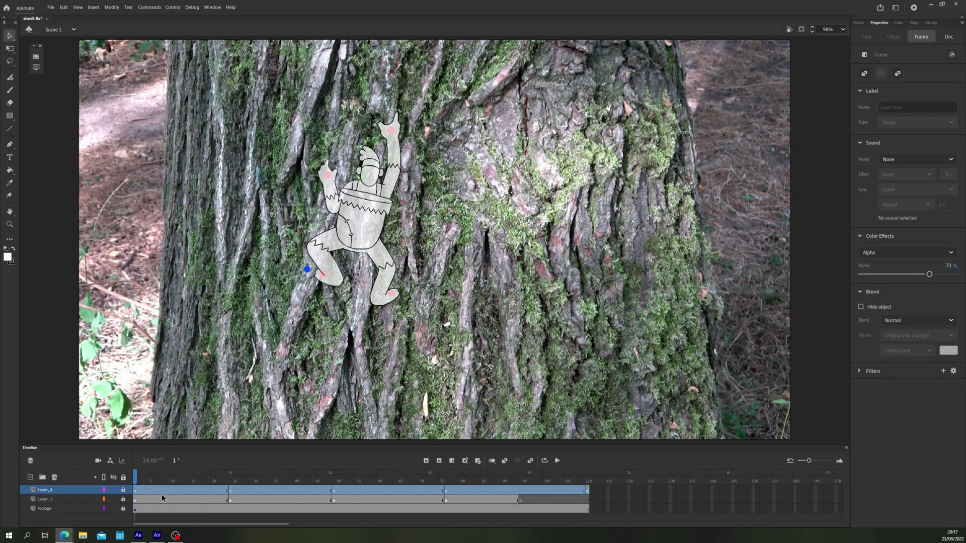
Scrub through the animation and save the document as shot3_A.fla
{"action": "left_click_drag", "start_coordinate": [138, 479], "coordinate": [446, 481]}
{"action": "left_click", "coordinate": [51, 7]}
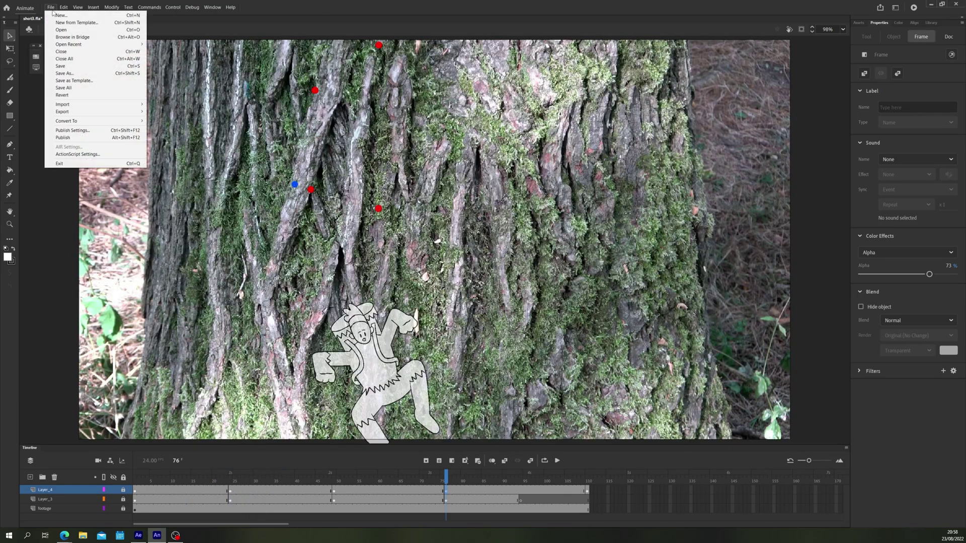
{"action": "left_click", "coordinate": [79, 73]}
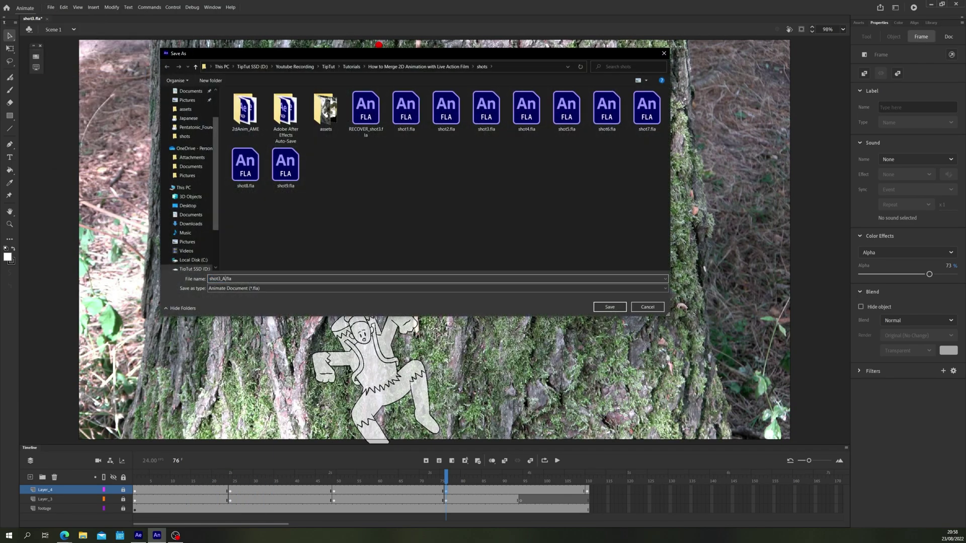
{"action": "key", "text": "Return"}
Inspect the footage layer's position and size, then check the pose at frame 24
{"action": "left_click_drag", "start_coordinate": [210, 476], "coordinate": [113, 484]}
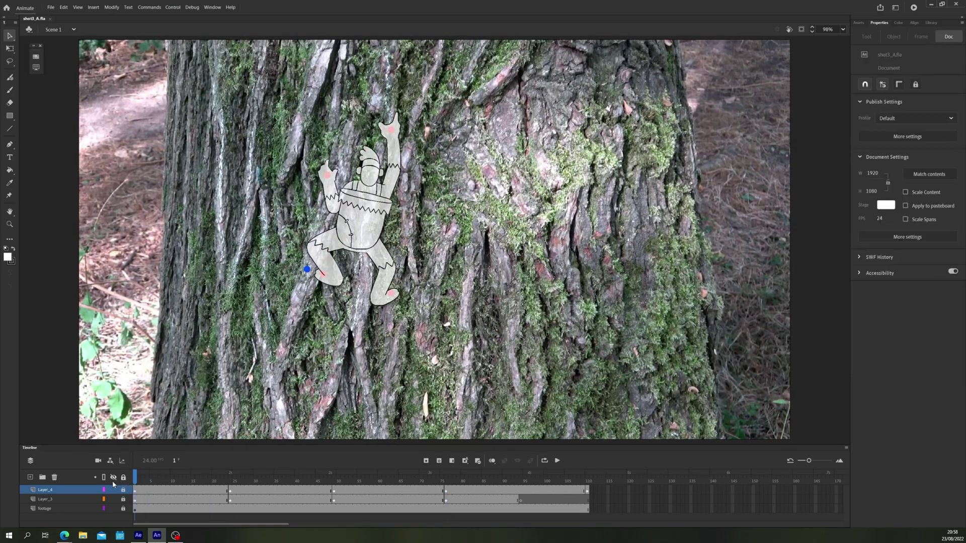
{"action": "left_click", "coordinate": [51, 510]}
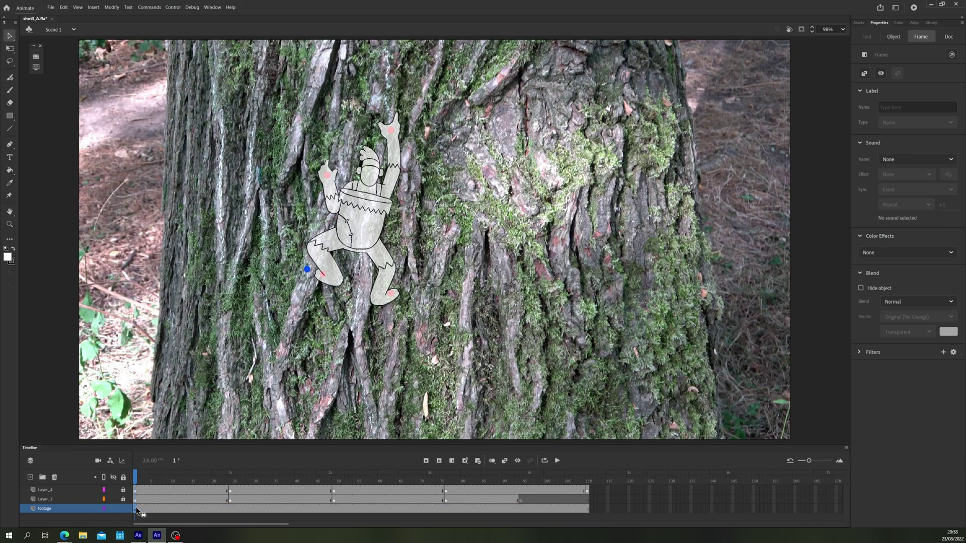
{"action": "left_click", "coordinate": [177, 385]}
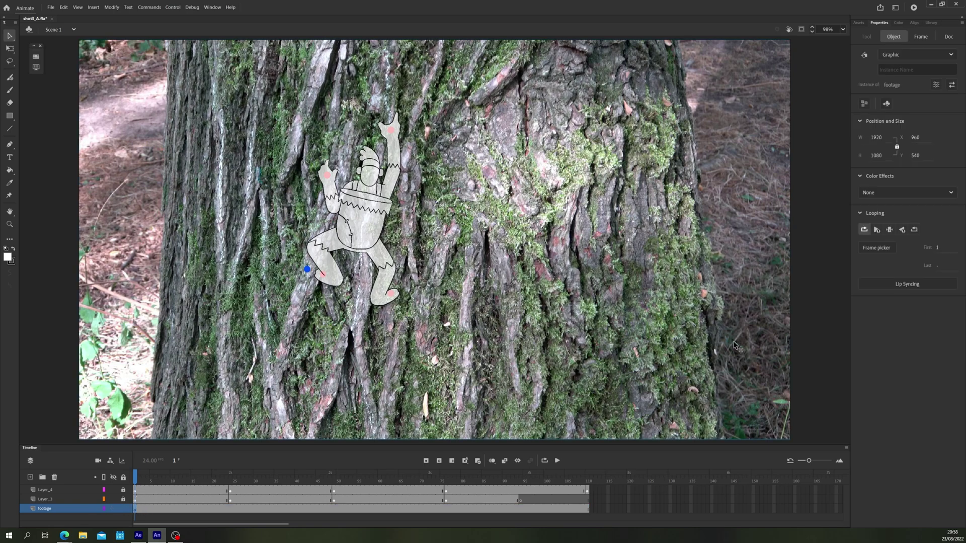
{"action": "left_click", "coordinate": [283, 158]}
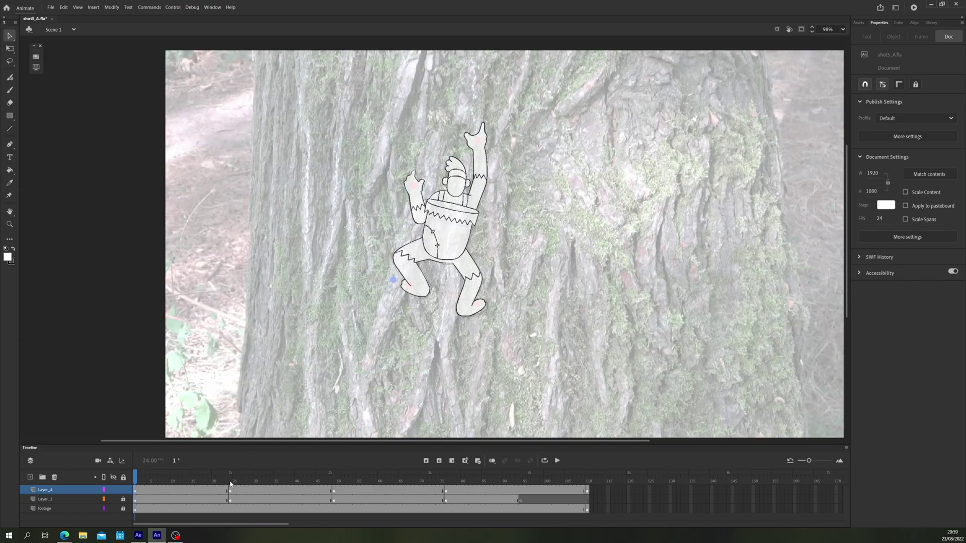
{"action": "left_click", "coordinate": [231, 484]}
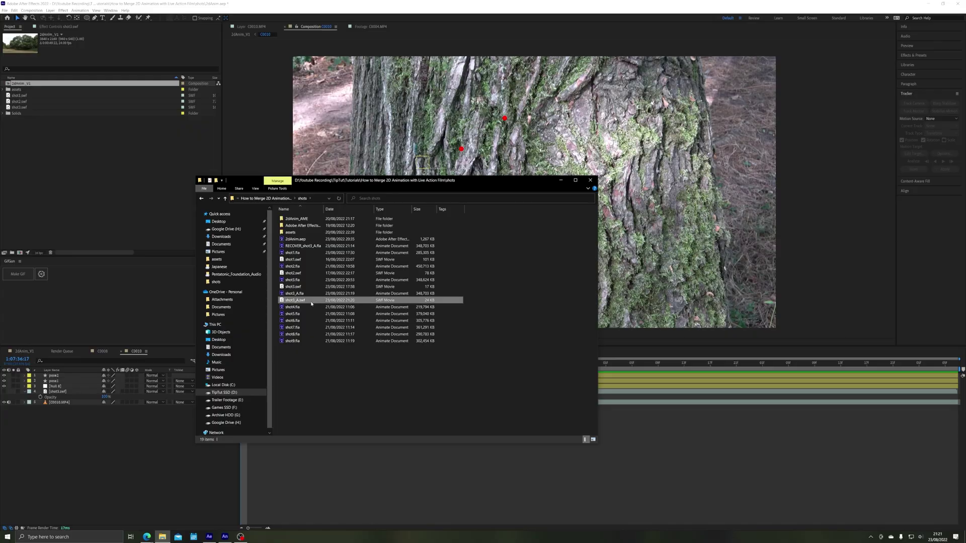
Import shot3_A.swf into C0010, parent it to Null 8, and play back the result
{"action": "left_click_drag", "start_coordinate": [310, 302], "coordinate": [141, 217]}
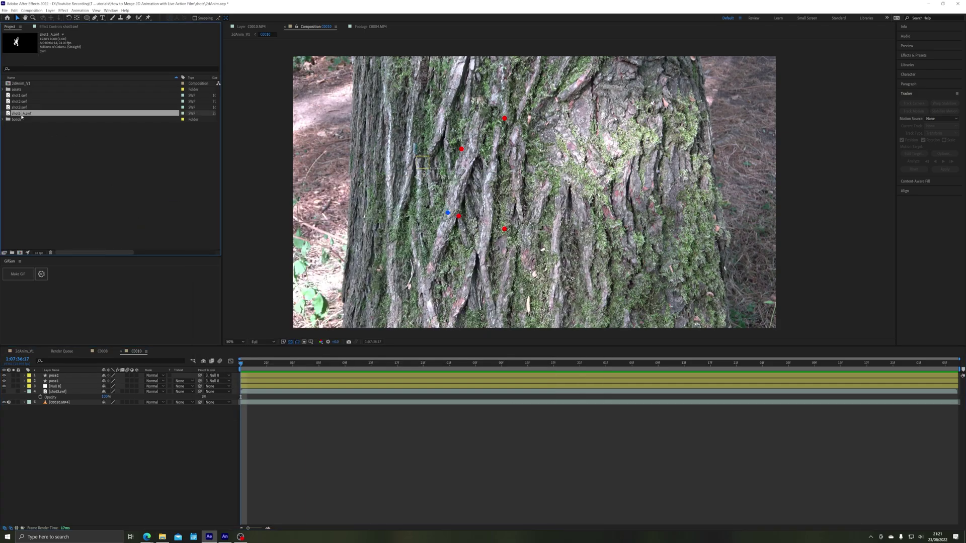
{"action": "left_click_drag", "start_coordinate": [55, 371], "coordinate": [55, 375]}
{"action": "key", "text": "s"}
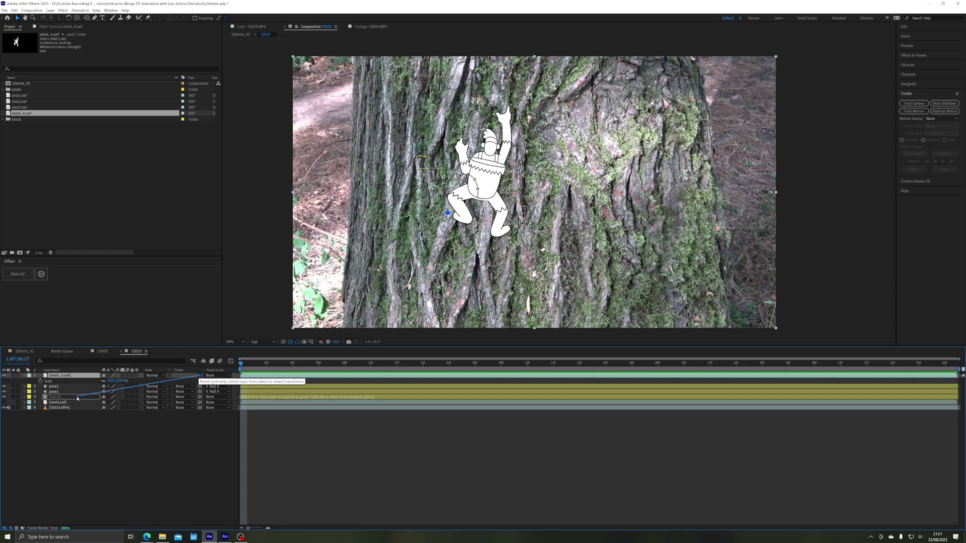
{"action": "left_click_drag", "start_coordinate": [77, 398], "coordinate": [77, 399]}
{"action": "key", "text": "space"}
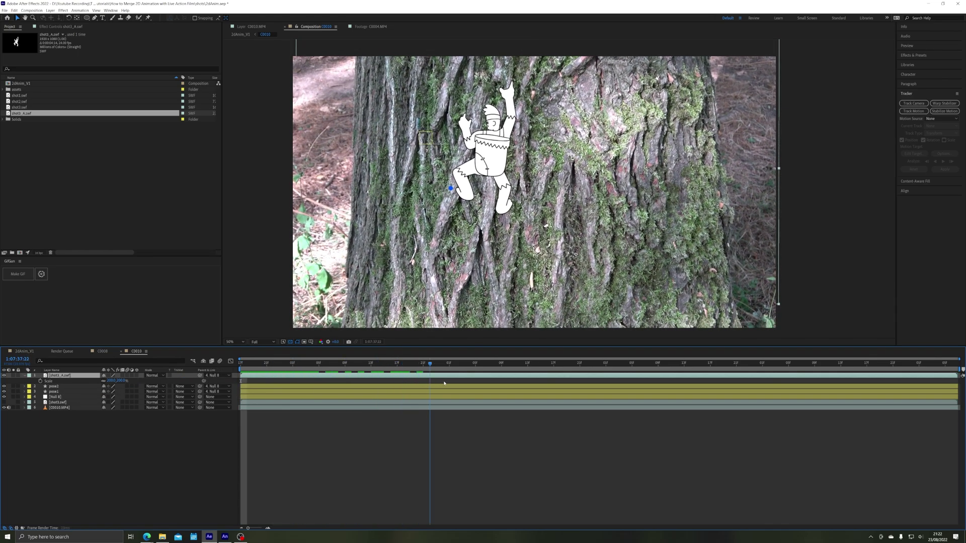
Move the climber down-left onto the trunk to key its Position, then preview it
{"action": "left_click_drag", "start_coordinate": [589, 373], "coordinate": [533, 368]}
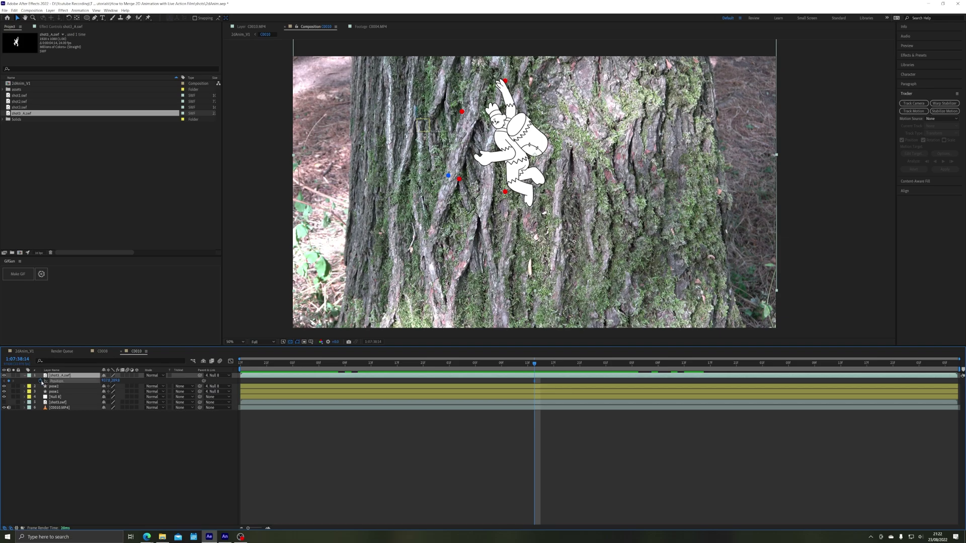
{"action": "left_click_drag", "start_coordinate": [537, 367], "coordinate": [558, 368]}
{"action": "left_click_drag", "start_coordinate": [509, 128], "coordinate": [459, 209]}
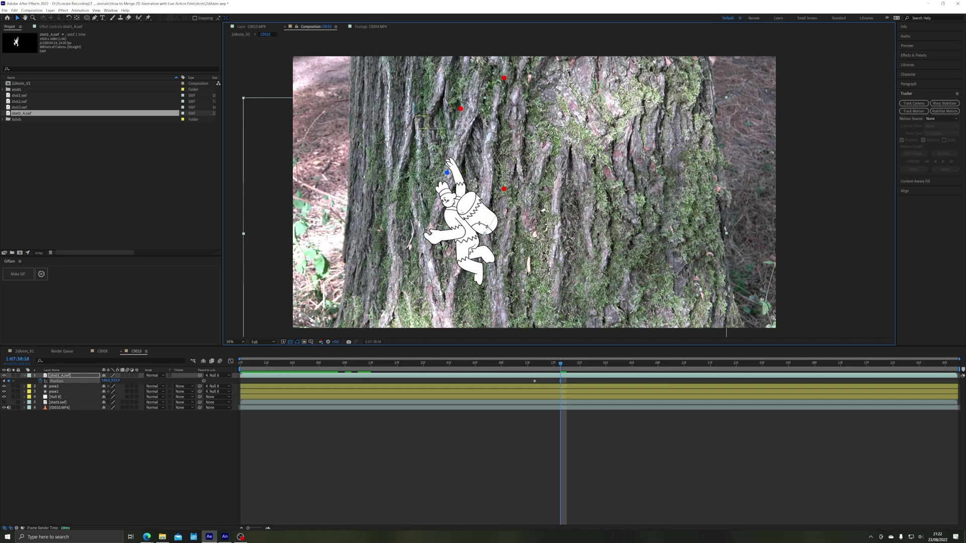
{"action": "left_click_drag", "start_coordinate": [559, 366], "coordinate": [431, 363]}
{"action": "key", "text": "space"}
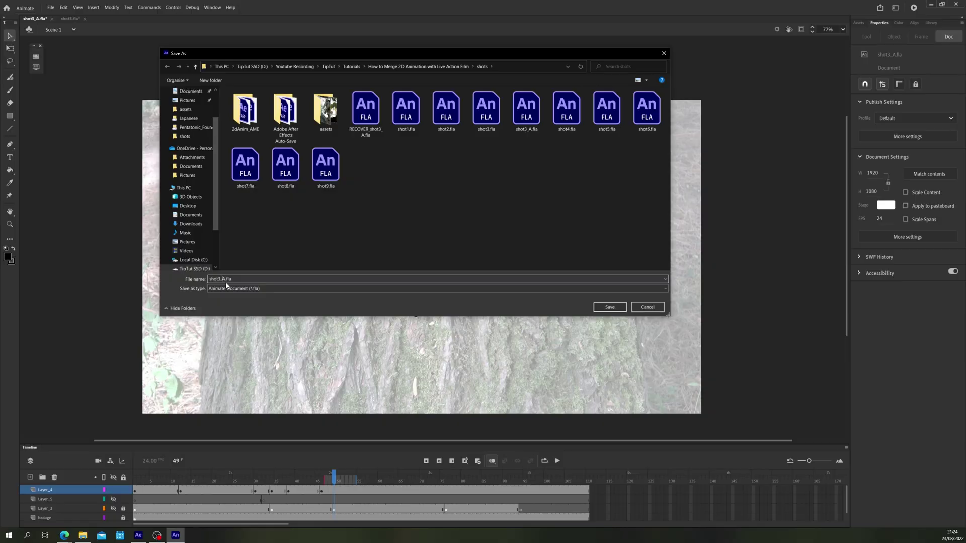
{"action": "key", "text": "BackSpace"}
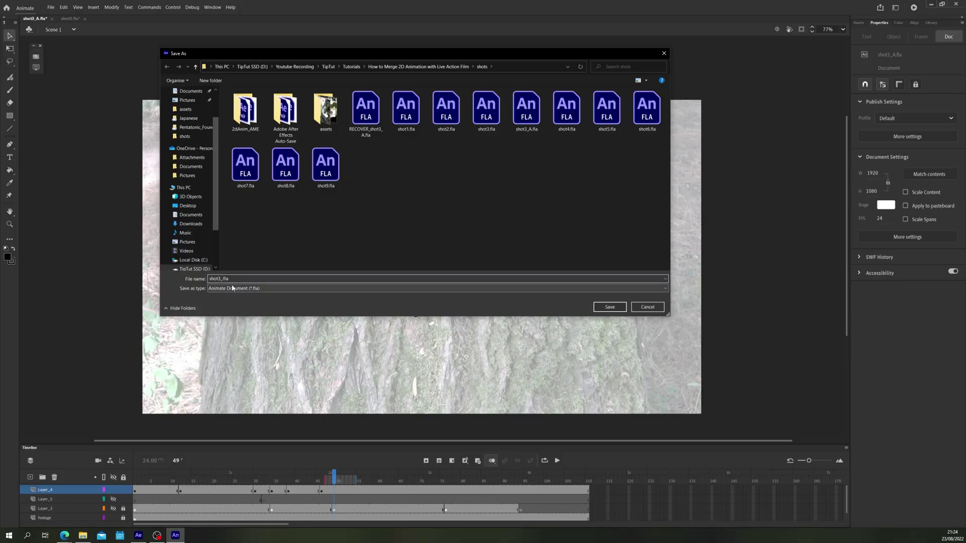
Save the document as shot3_B.fla and move to frame 5 on Layer_4
{"action": "left_click", "coordinate": [609, 308]}
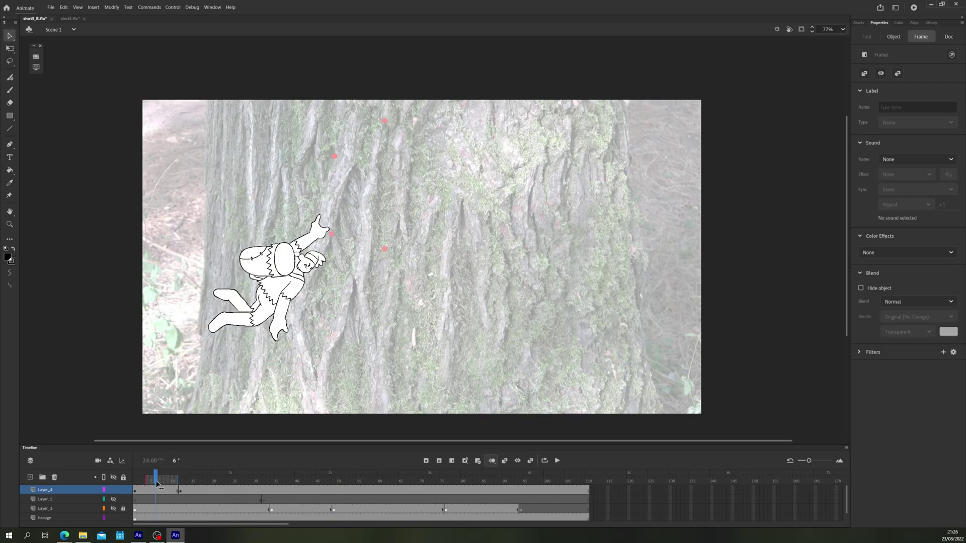
{"action": "left_click_drag", "start_coordinate": [156, 477], "coordinate": [179, 491]}
{"action": "left_click", "coordinate": [151, 491]}
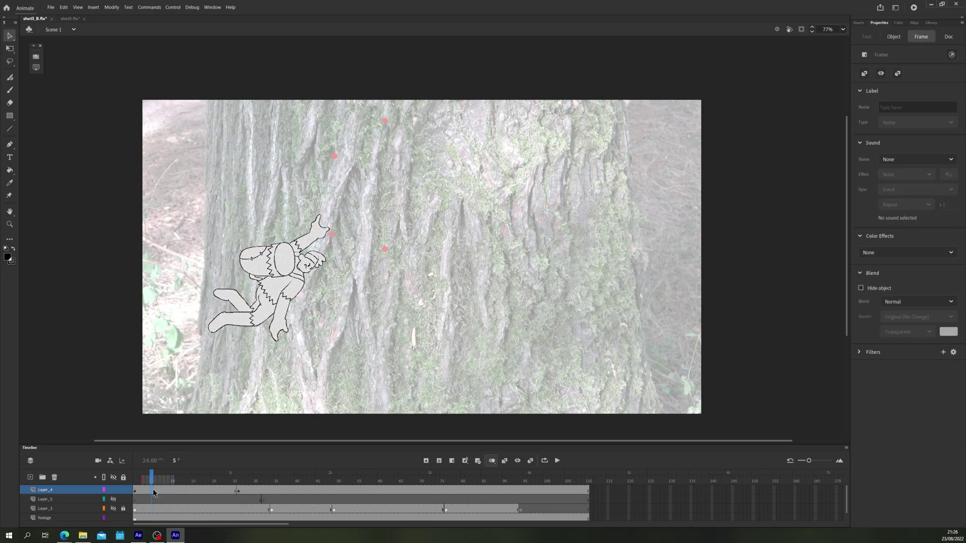
Sketch strokes for the new sideways climbing pose, reshape frame 4's drawing, then stop playback
{"action": "left_click_drag", "start_coordinate": [421, 107], "coordinate": [420, 131]}
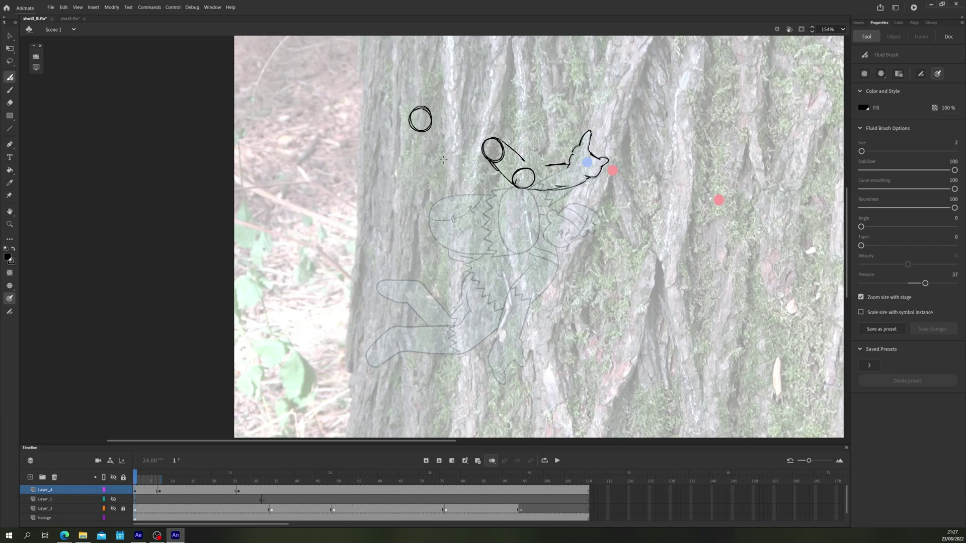
{"action": "left_click_drag", "start_coordinate": [395, 66], "coordinate": [348, 156]}
{"action": "left_click_drag", "start_coordinate": [498, 88], "coordinate": [468, 126]}
{"action": "left_click_drag", "start_coordinate": [375, 222], "coordinate": [357, 224]}
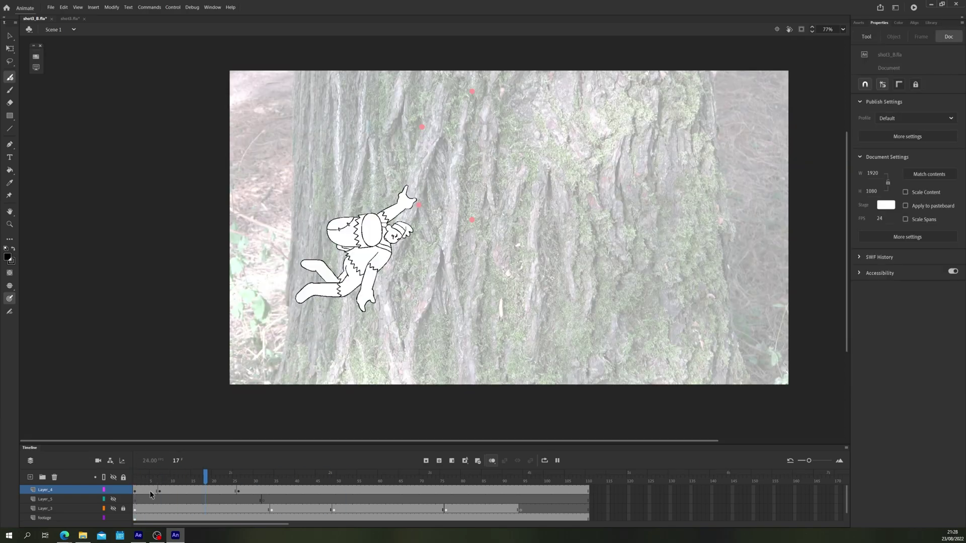
{"action": "mouse_move", "coordinate": [205, 490]}
{"action": "left_mouse_down"}
{"action": "mouse_move", "coordinate": [147, 492]}
{"action": "mouse_move", "coordinate": [234, 490]}
{"action": "mouse_move", "coordinate": [194, 492]}
{"action": "mouse_move", "coordinate": [209, 491]}
{"action": "left_mouse_up"}
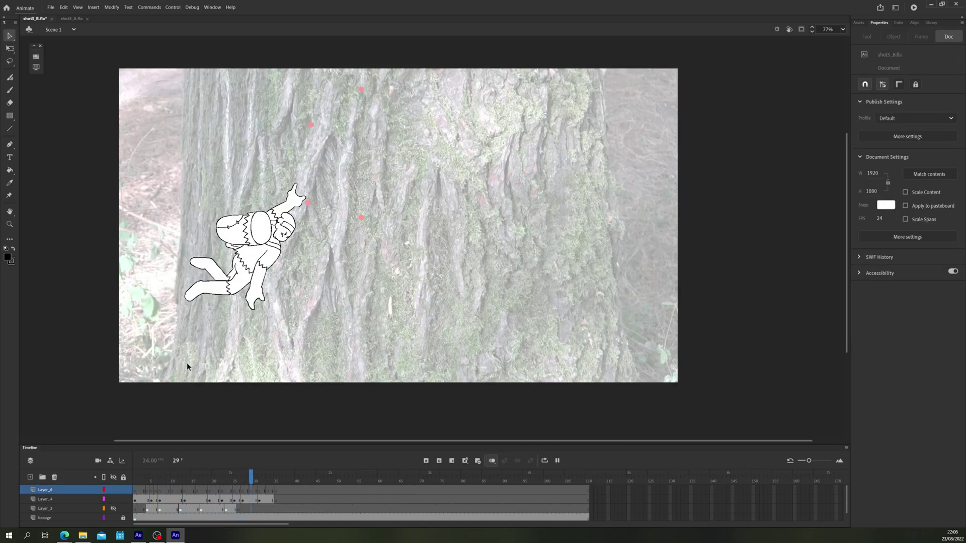
{"action": "key", "text": "Return"}
{"action": "key", "text": "Return"}
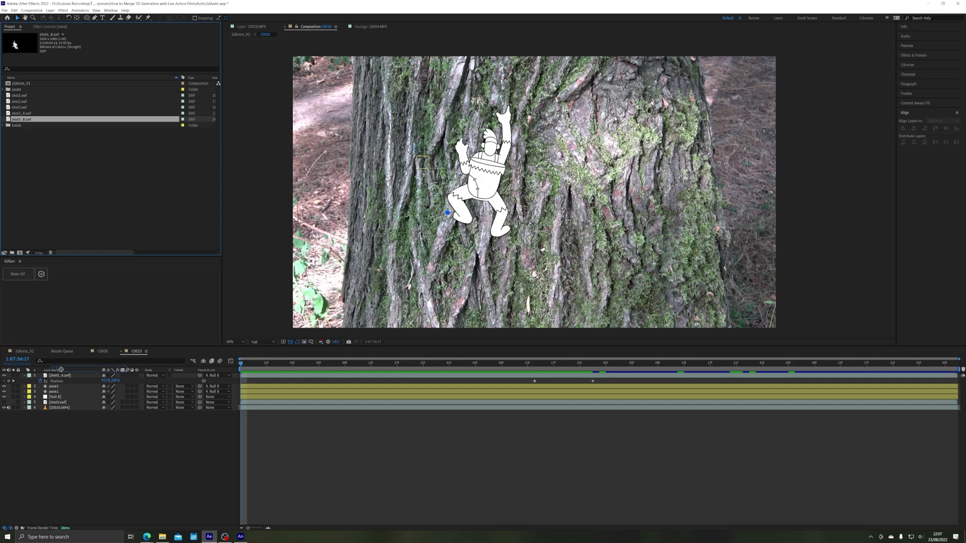
Place shot3_B.swf as a new layer at the handover frame and preview it against shot3_A
{"action": "left_click_drag", "start_coordinate": [63, 376], "coordinate": [599, 377]}
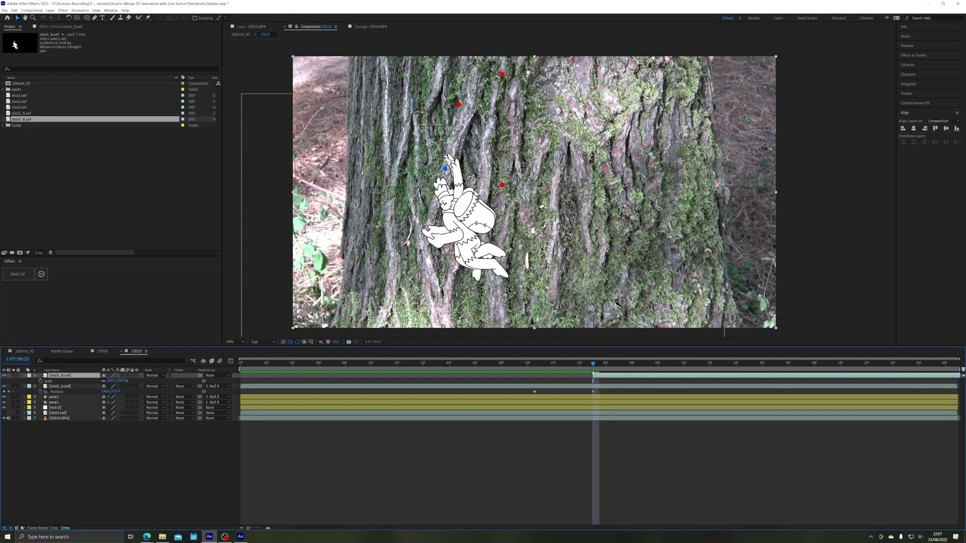
{"action": "left_click", "coordinate": [595, 387]}
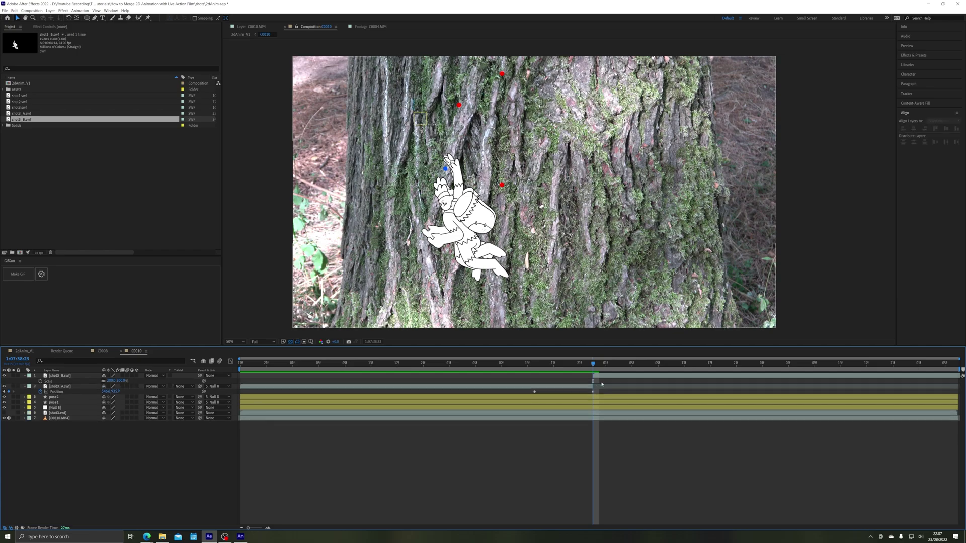
{"action": "left_click", "coordinate": [602, 376]}
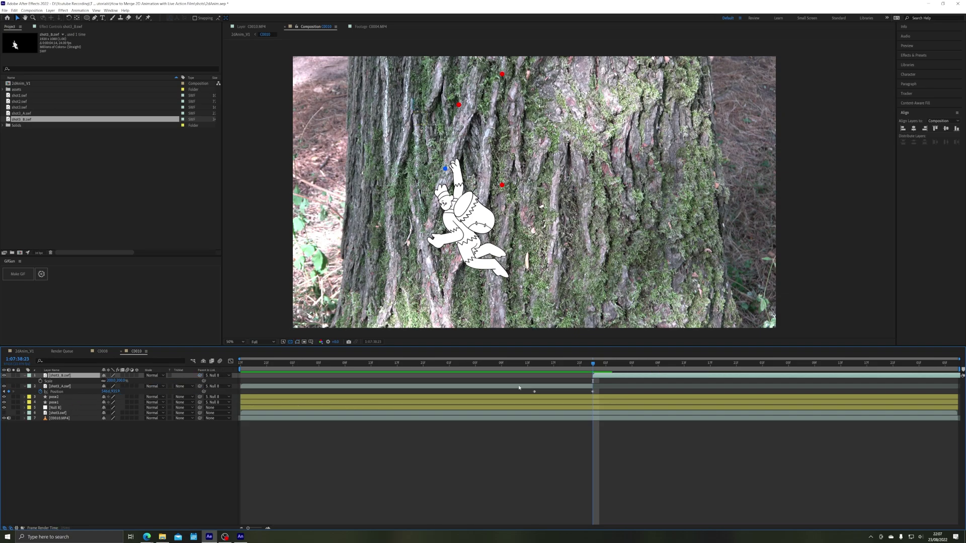
{"action": "key", "text": "space"}
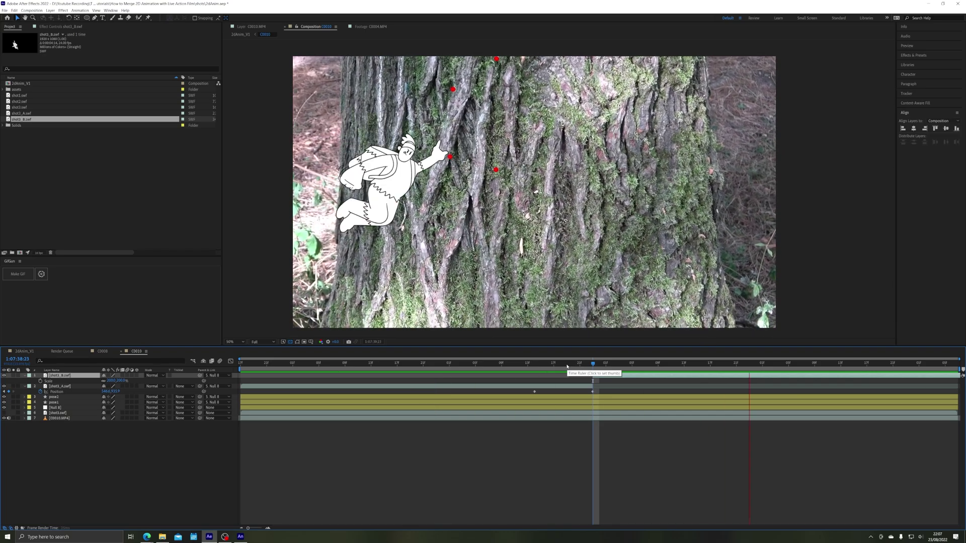
Step through the frames around the shot3_A to shot3_B handover and preview it again
{"action": "left_click", "coordinate": [554, 363]}
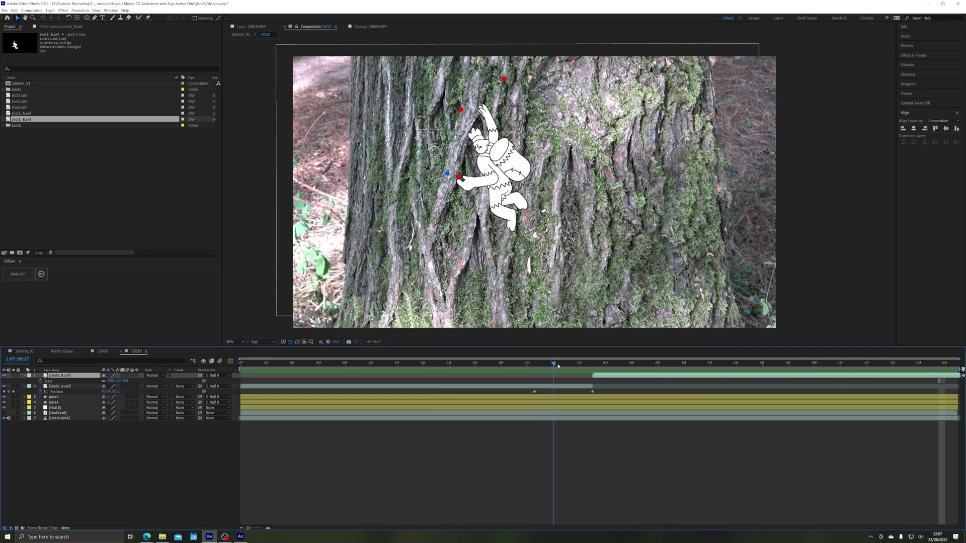
{"action": "left_click_drag", "start_coordinate": [559, 366], "coordinate": [579, 366]}
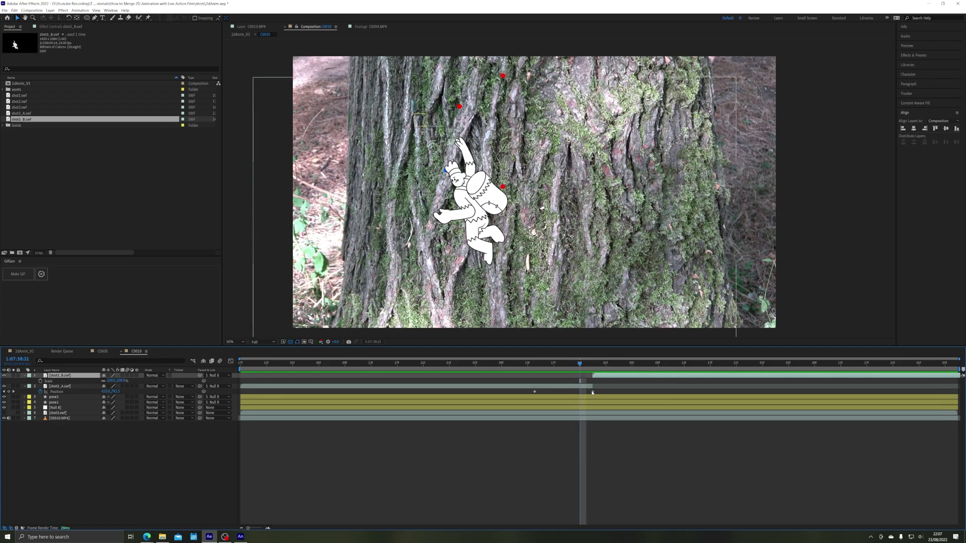
{"action": "left_click", "coordinate": [579, 392]}
{"action": "left_click", "coordinate": [593, 377]}
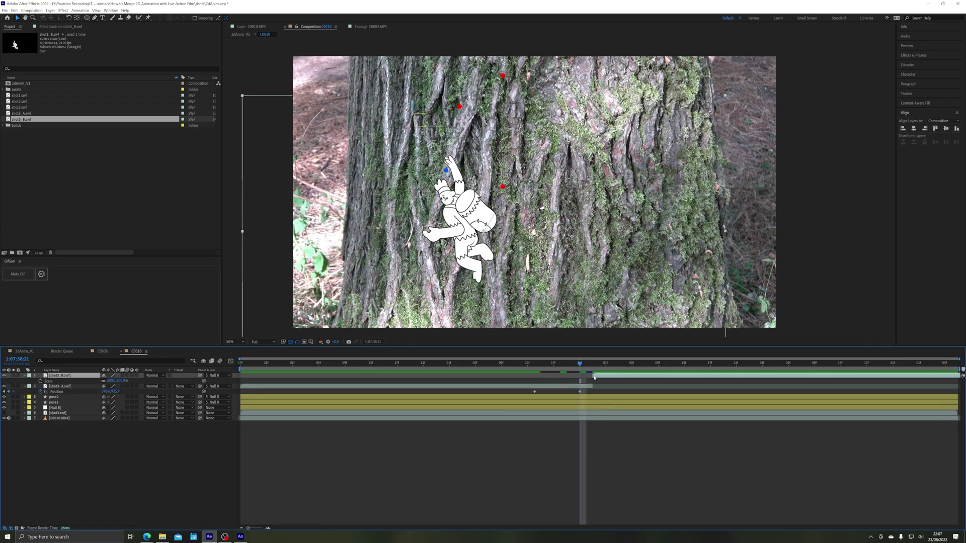
{"action": "left_click", "coordinate": [585, 388]}
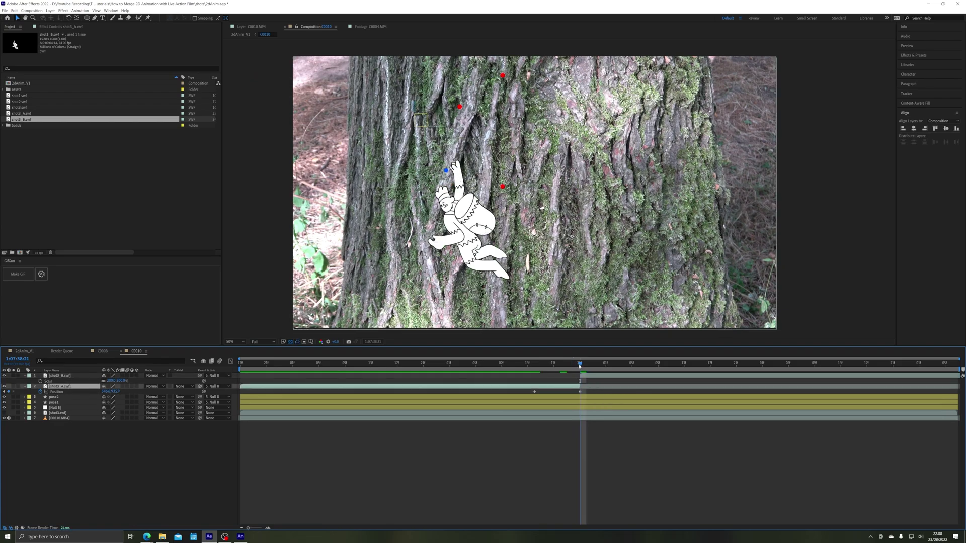
{"action": "key", "text": "space"}
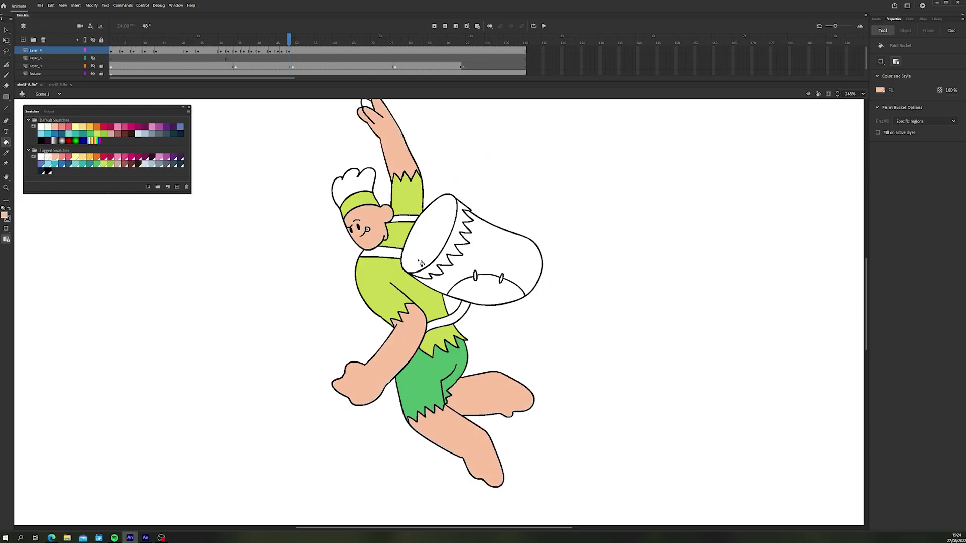
Fill the climber's hair with colour and paint both suspenders and the bucket rim brown
{"action": "left_click", "coordinate": [354, 186]}
{"action": "left_click", "coordinate": [326, 178]}
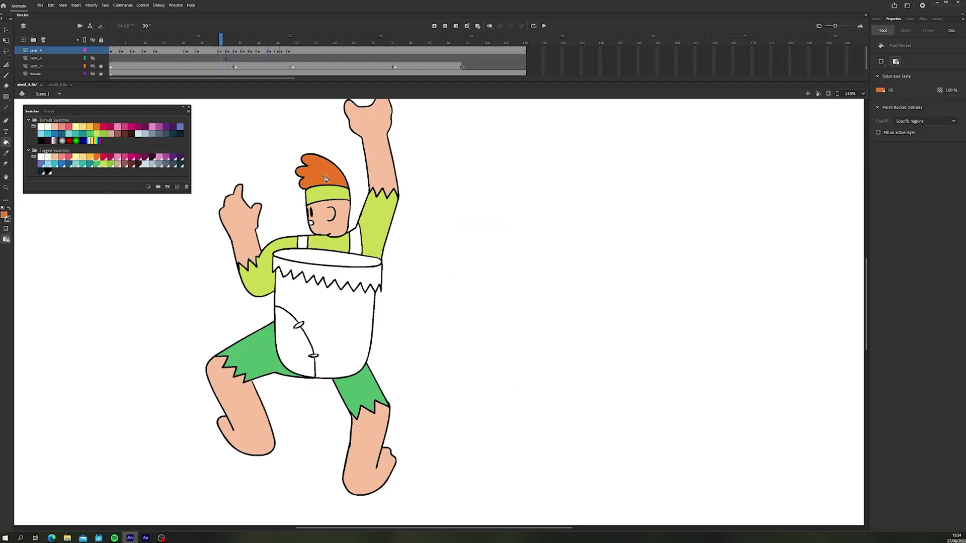
{"action": "left_click", "coordinate": [133, 42]}
{"action": "left_click", "coordinate": [124, 164]}
{"action": "left_click", "coordinate": [304, 318]}
{"action": "key", "text": "ctrl+z"}
{"action": "left_click", "coordinate": [297, 237]}
{"action": "left_click", "coordinate": [356, 251]}
{"action": "left_click", "coordinate": [322, 259]}
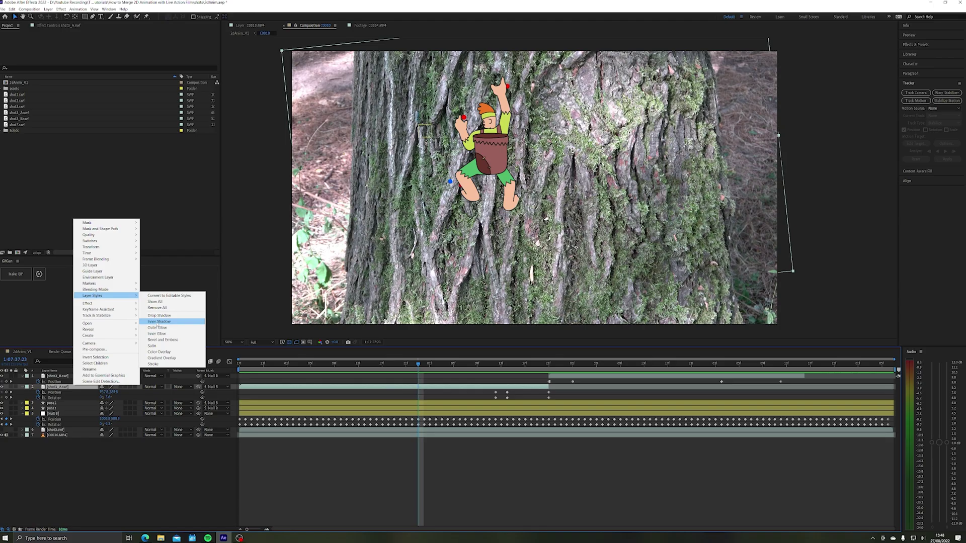
Add an Inner Shadow using Color Burn, distance 33 and a larger, softer size
{"action": "left_click", "coordinate": [173, 319]}
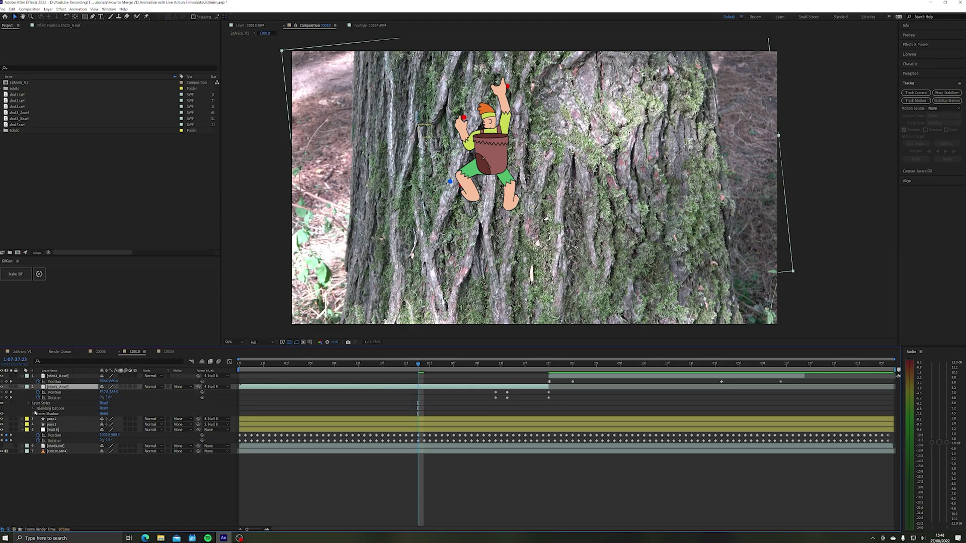
{"action": "left_click", "coordinate": [34, 414]}
{"action": "key", "text": "period"}
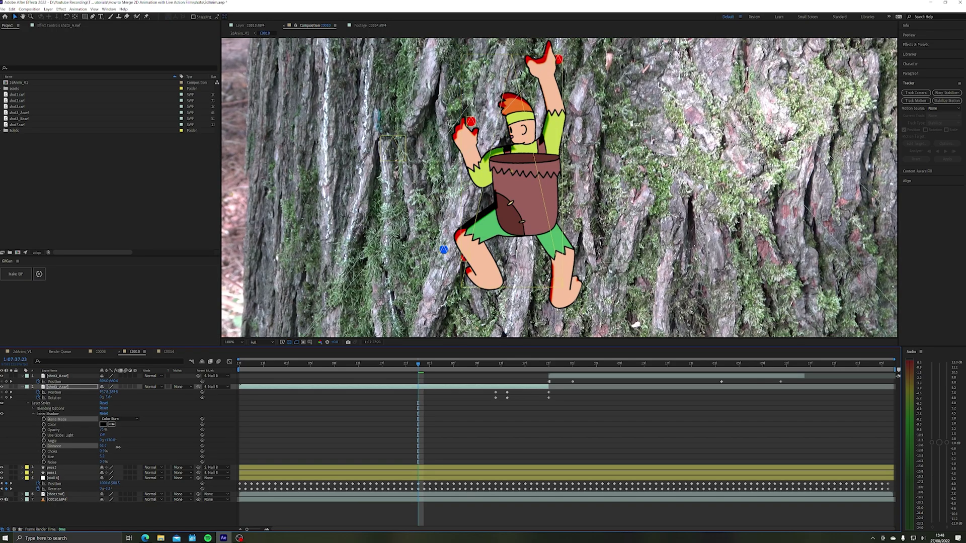
{"action": "left_click", "coordinate": [120, 419]}
{"action": "left_click", "coordinate": [120, 428]}
{"action": "left_click_drag", "start_coordinate": [102, 446], "coordinate": [161, 447]}
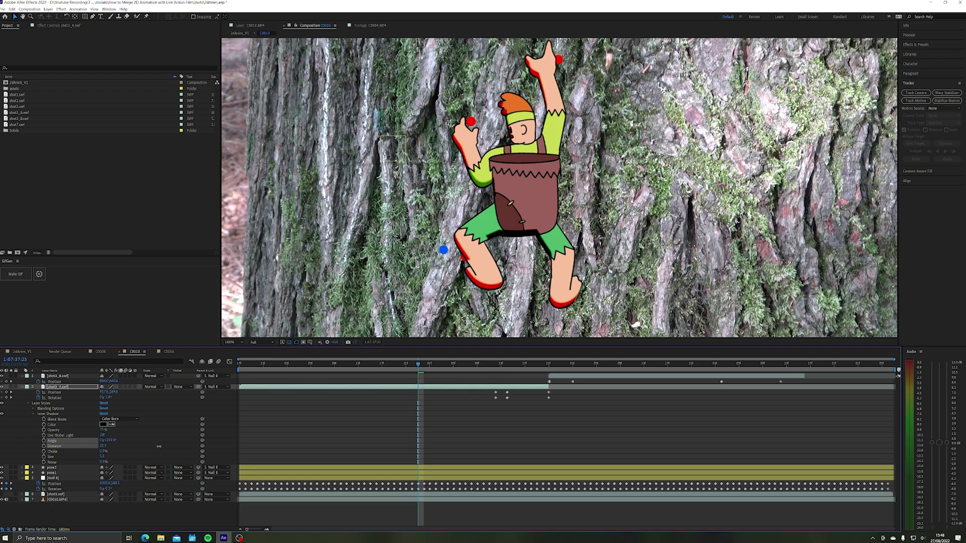
{"action": "left_click_drag", "start_coordinate": [101, 456], "coordinate": [109, 455]}
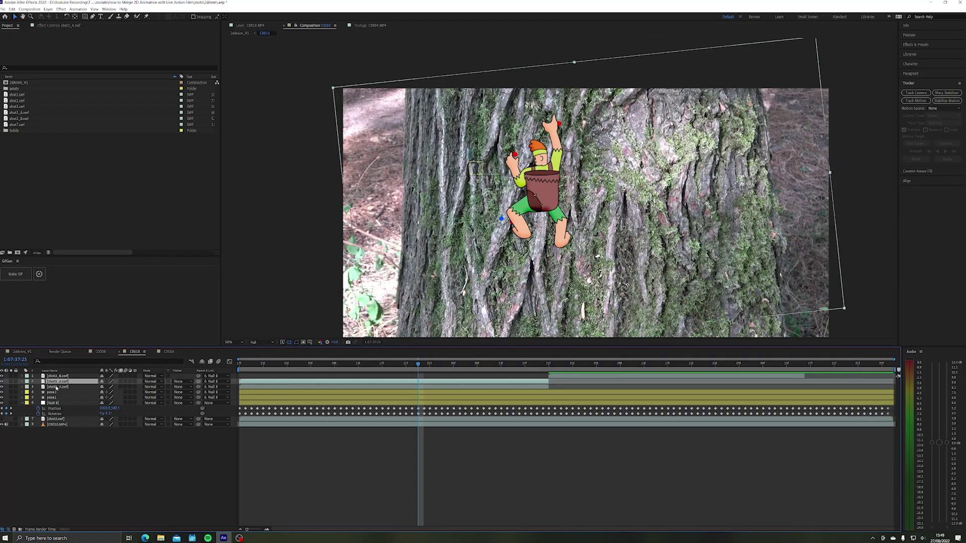
Duplicate the climber layer and name the copy 'shadow'
{"action": "left_click", "coordinate": [56, 387]}
{"action": "type", "text": "shadow"}
{"action": "key", "text": "Return"}
Apply a Fill effect to the shadow layer with colour black (000000)
{"action": "left_click", "coordinate": [918, 44]}
{"action": "left_click", "coordinate": [925, 53]}
{"action": "type", "text": "fill"}
{"action": "left_click_drag", "start_coordinate": [924, 97], "coordinate": [75, 391]}
{"action": "left_click", "coordinate": [117, 54]}
{"action": "type", "text": "000000"}
{"action": "left_click_drag", "start_coordinate": [480, 251], "coordinate": [645, 165]}
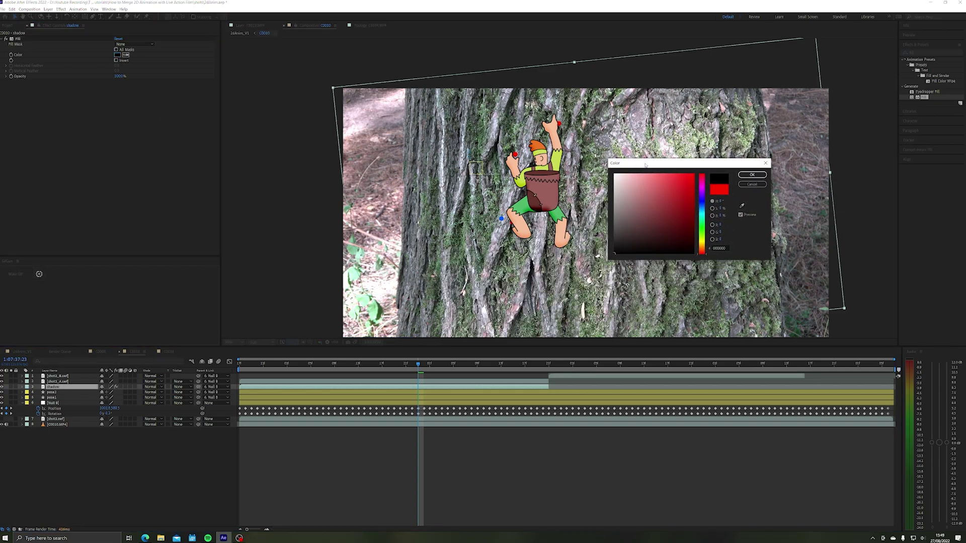
{"action": "left_click", "coordinate": [742, 206]}
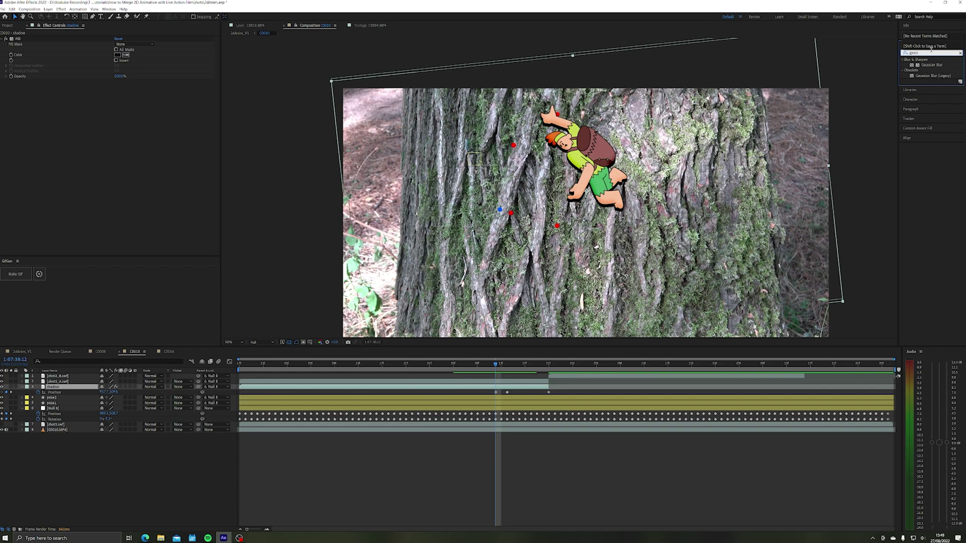
Add Gaussian Blur to the shadow layer with Blurriness 30
{"action": "left_click", "coordinate": [928, 65]}
{"action": "left_click_drag", "start_coordinate": [229, 466], "coordinate": [85, 388]}
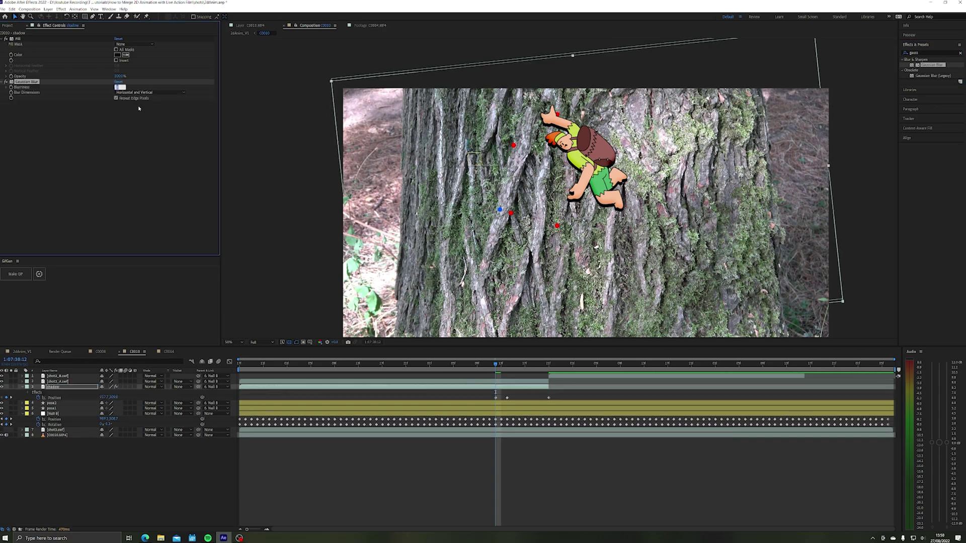
{"action": "key", "text": "Return"}
{"action": "key", "text": "t"}
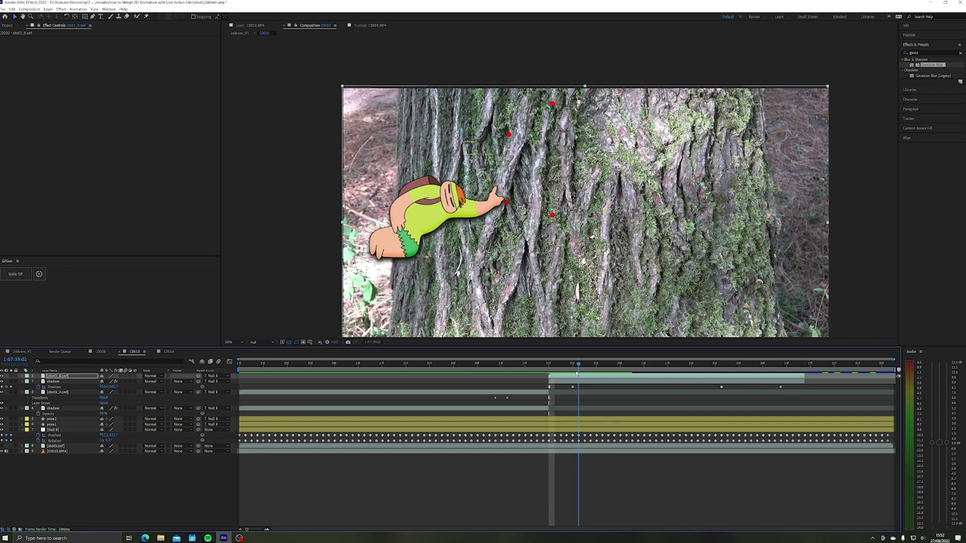
Draw a mask on the shadow over the trunk's left edge and set it to Subtract
{"action": "key", "text": "space"}
{"action": "left_click", "coordinate": [93, 17]}
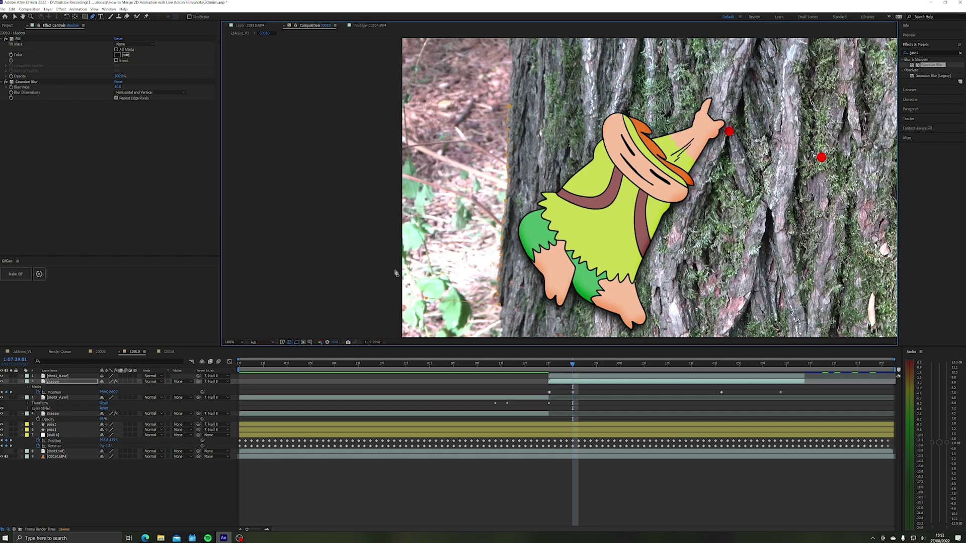
{"action": "left_click", "coordinate": [394, 274]}
{"action": "left_click", "coordinate": [108, 392]}
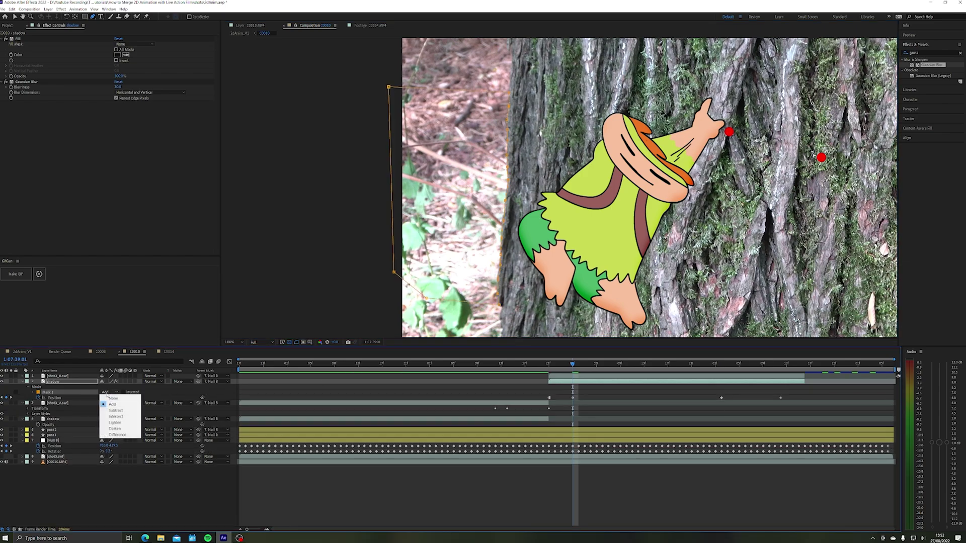
{"action": "left_click", "coordinate": [115, 411]}
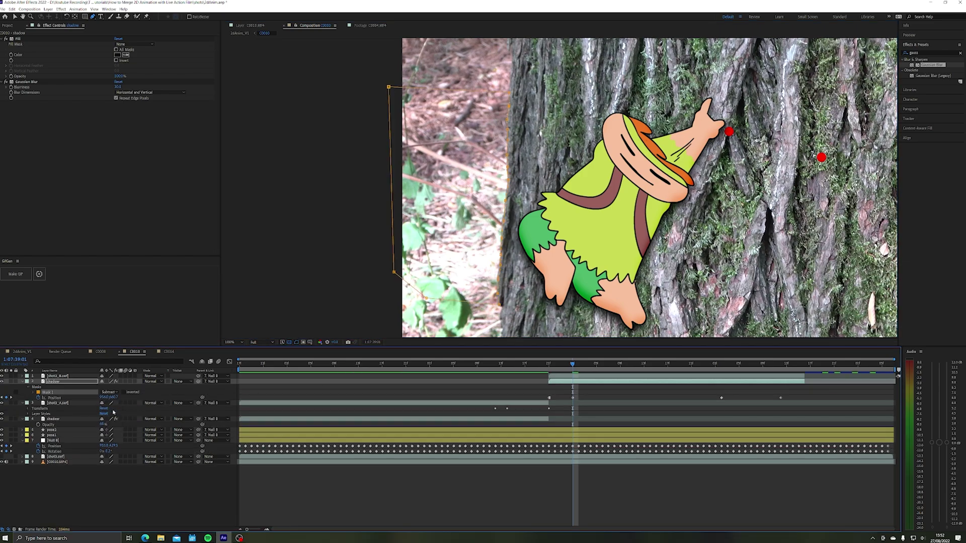
Scrub forward to check the masked shadow, briefly viewing the General preferences
{"action": "left_click_drag", "start_coordinate": [576, 364], "coordinate": [579, 363]}
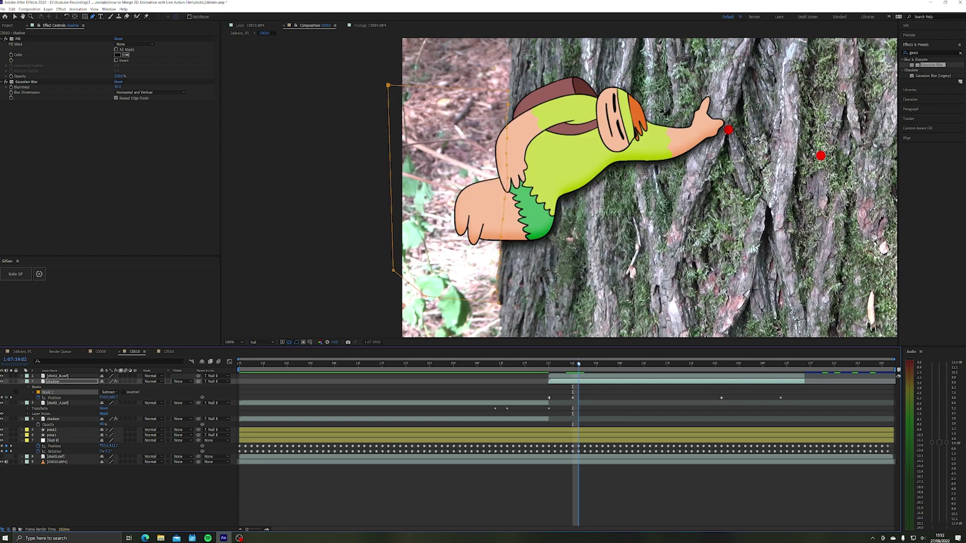
{"action": "left_click_drag", "start_coordinate": [579, 364], "coordinate": [591, 363]}
{"action": "left_click", "coordinate": [12, 9]}
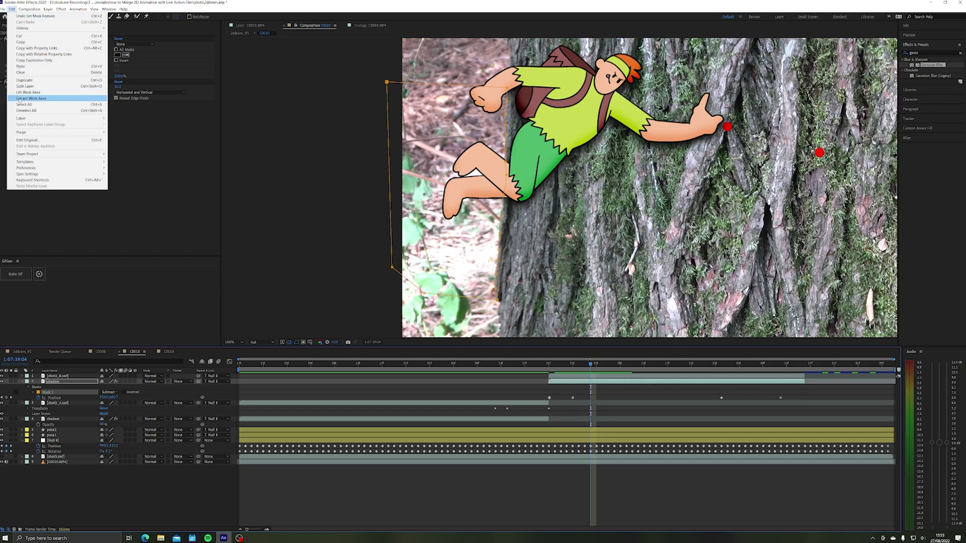
{"action": "mouse_move", "coordinate": [33, 167]}
{"action": "left_click", "coordinate": [123, 168]}
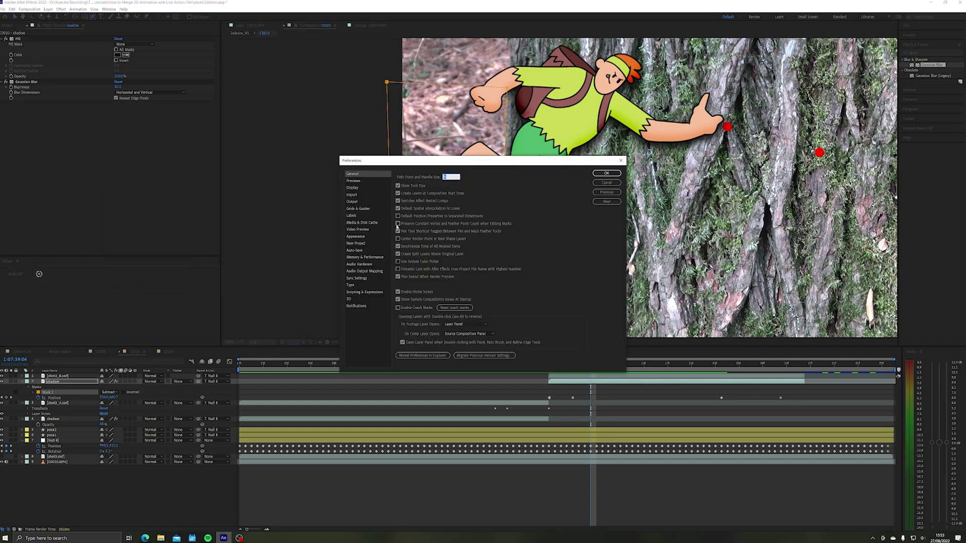
{"action": "left_click", "coordinate": [606, 173]}
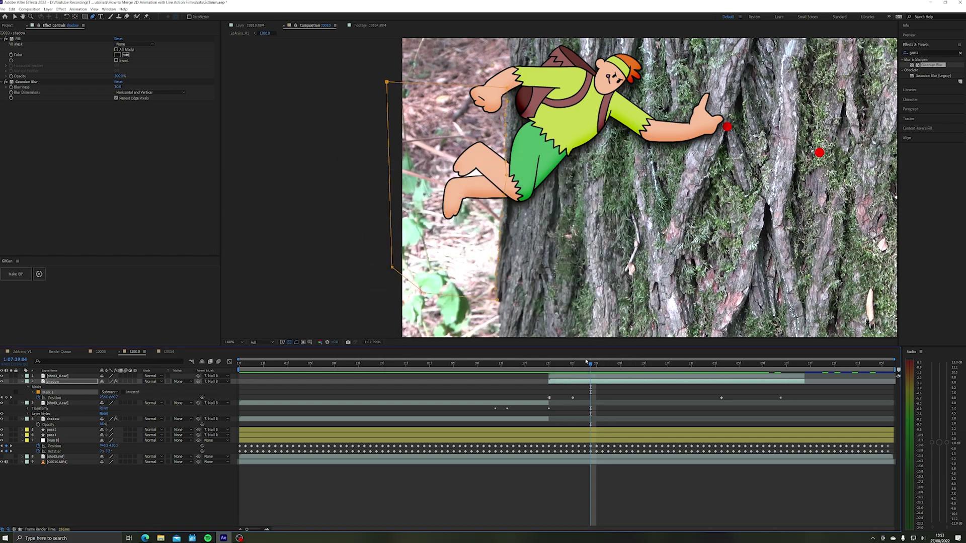
{"action": "left_click_drag", "start_coordinate": [591, 365], "coordinate": [716, 365]}
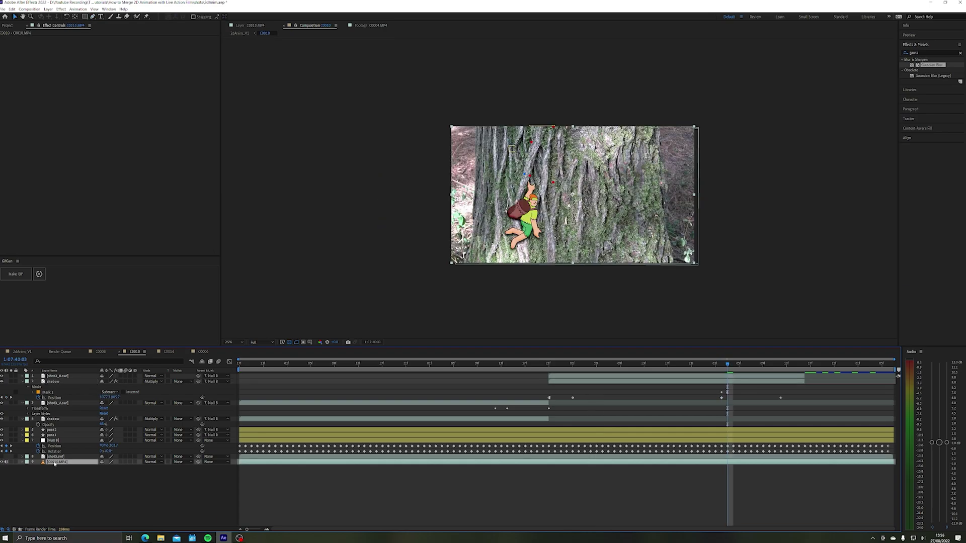
Paste, show the climber's scale, and try parenting the shadow to shot3_B.swf before undoing it
{"action": "key", "text": "ctrl+v"}
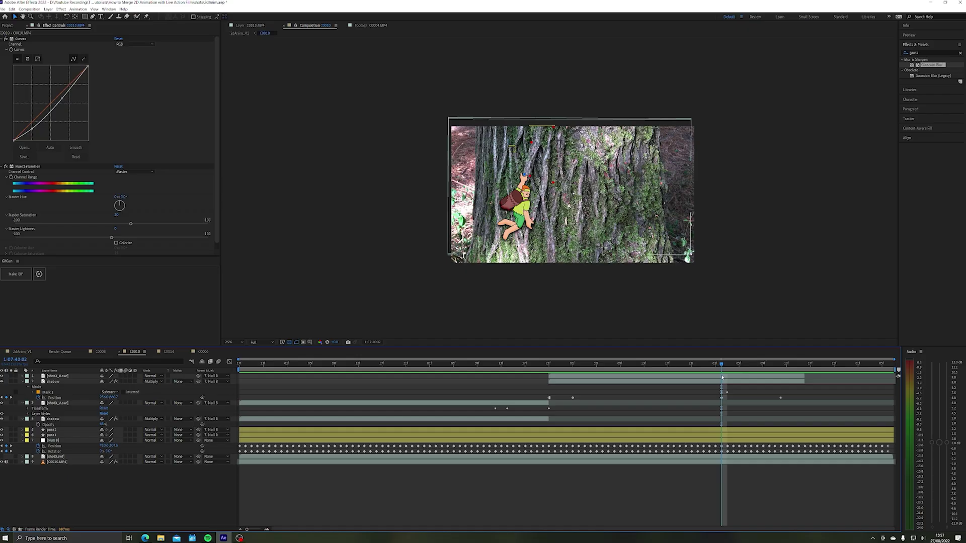
{"action": "left_click", "coordinate": [722, 378]}
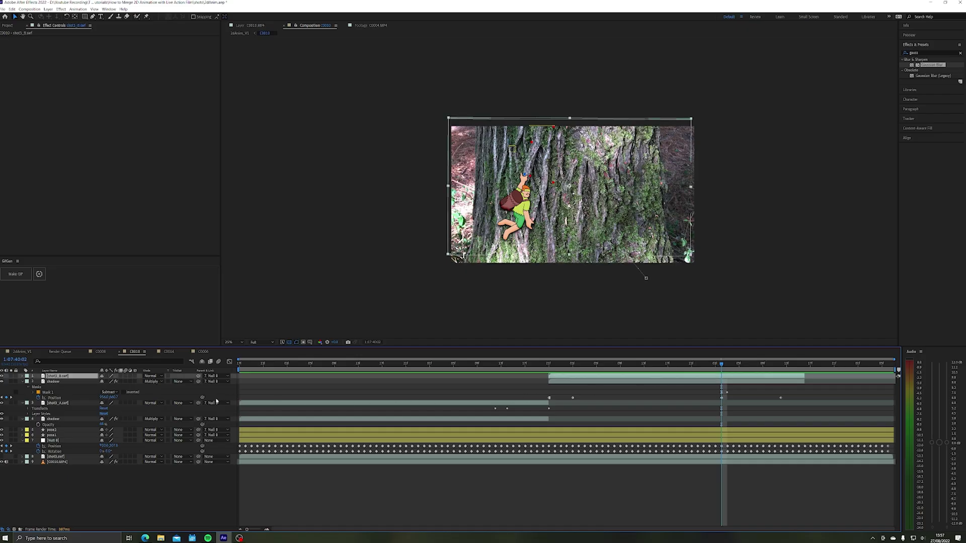
{"action": "key", "text": "s"}
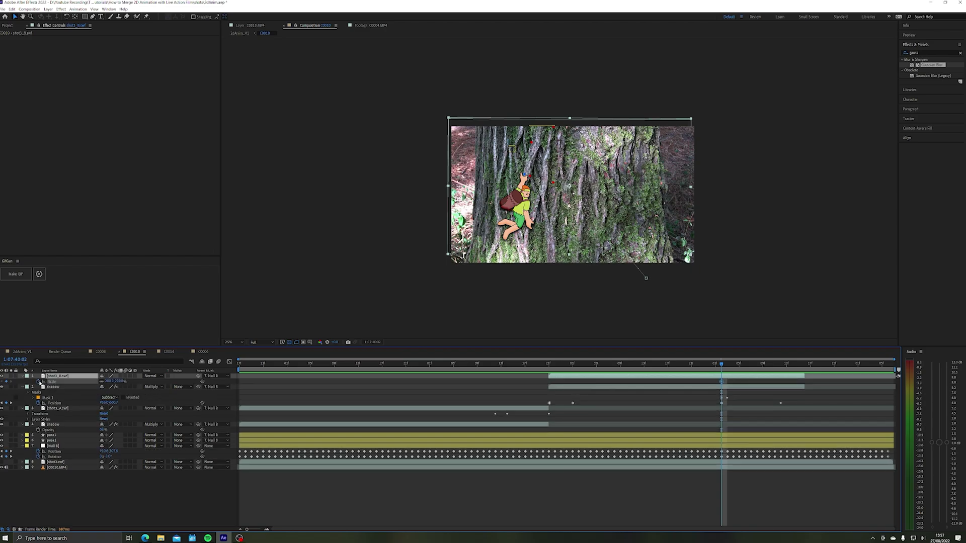
{"action": "left_click", "coordinate": [40, 382]}
{"action": "left_click_drag", "start_coordinate": [198, 388], "coordinate": [88, 381]}
{"action": "key", "text": "ctrl+z"}
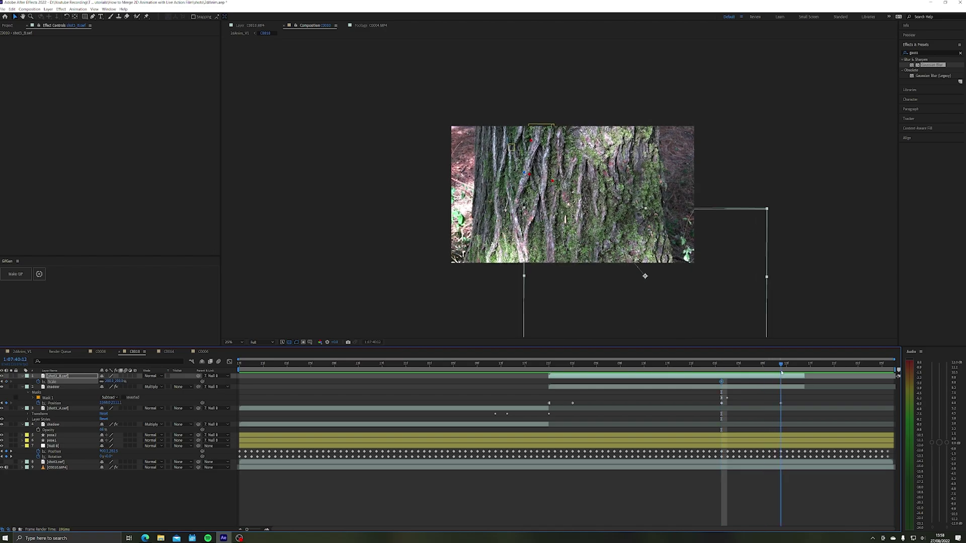
Ten frames later, nudge the shadow's Position keyframe left and scrub back to check
{"action": "key", "text": "shift+Page_Down"}
{"action": "left_click", "coordinate": [75, 387]}
{"action": "key", "text": "p"}
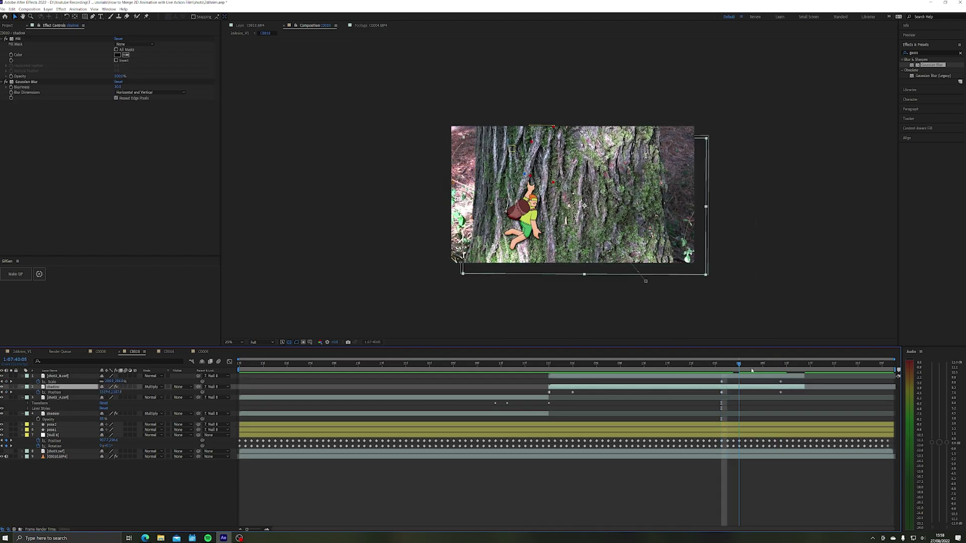
{"action": "left_click", "coordinate": [781, 393]}
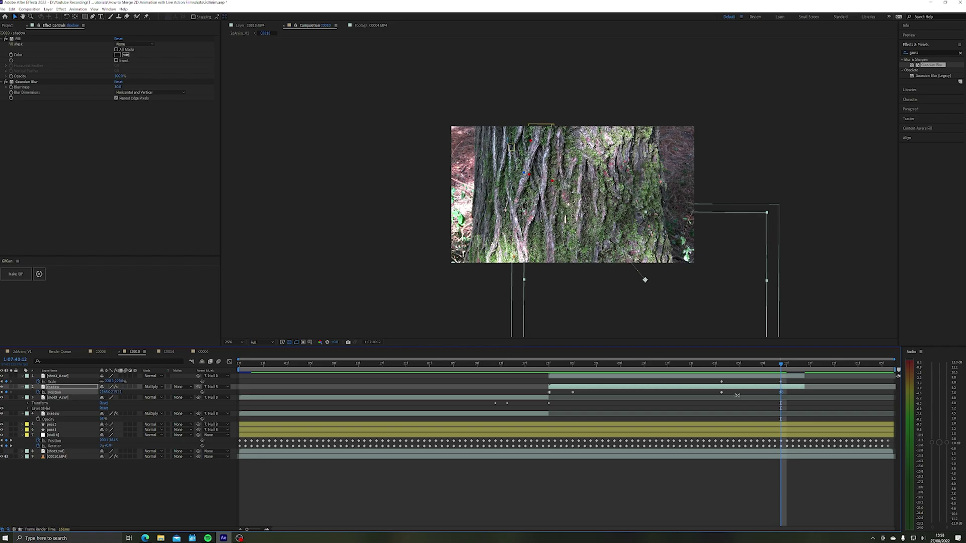
{"action": "key", "text": "shift+Left"}
{"action": "key", "text": "shift+Left"}
{"action": "key", "text": "shift+Left"}
{"action": "key", "text": "shift+Left"}
{"action": "key", "text": "shift+Left"}
{"action": "key", "text": "shift+Left"}
{"action": "key", "text": "shift+Left"}
{"action": "key", "text": "shift+Left"}
{"action": "key", "text": "shift+Left"}
{"action": "key", "text": "shift+Left"}
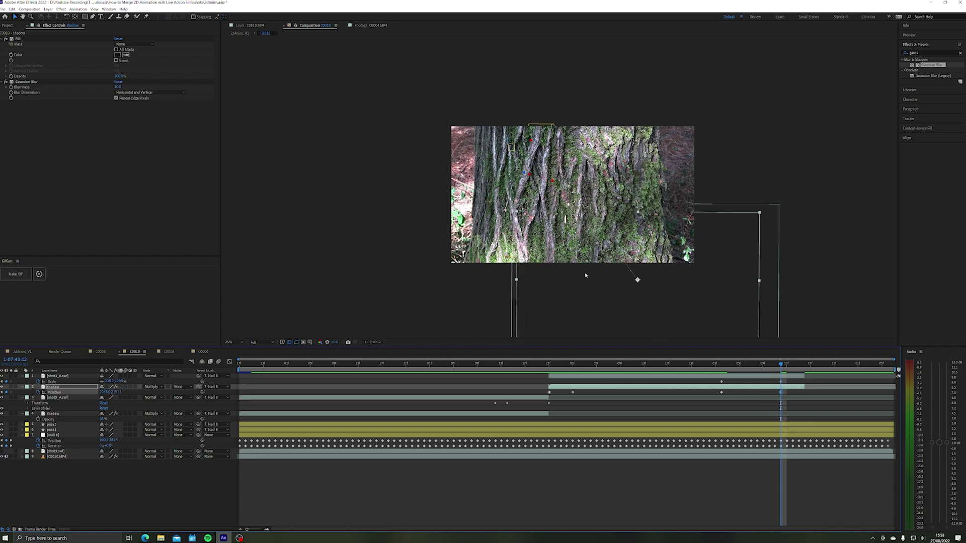
{"action": "left_click_drag", "start_coordinate": [773, 367], "coordinate": [721, 371]}
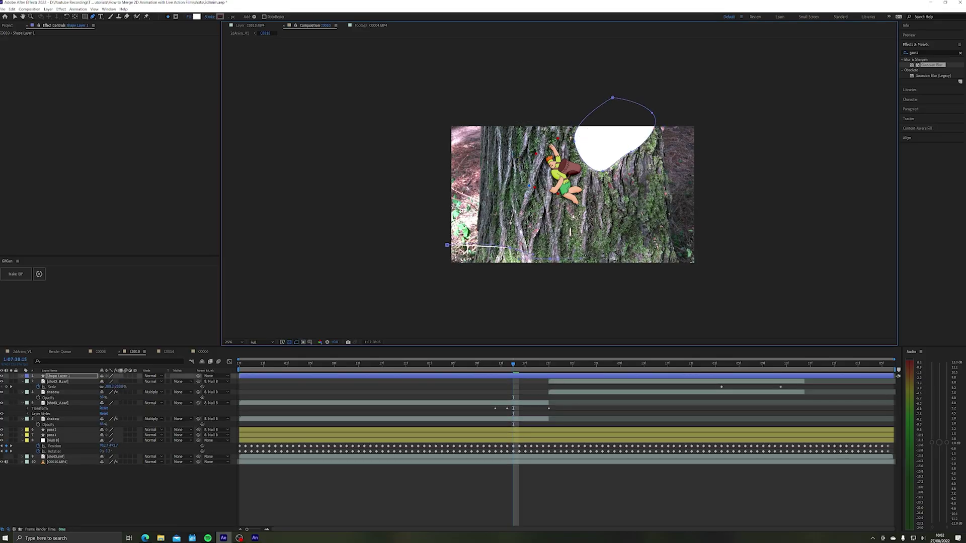
Finish the white light-patch shape and place a duplicate of shot3_B.swf above it
{"action": "left_click", "coordinate": [711, 324]}
{"action": "left_click", "coordinate": [443, 317]}
{"action": "left_click", "coordinate": [446, 245]}
{"action": "key", "text": "v"}
{"action": "left_click", "coordinate": [63, 382]}
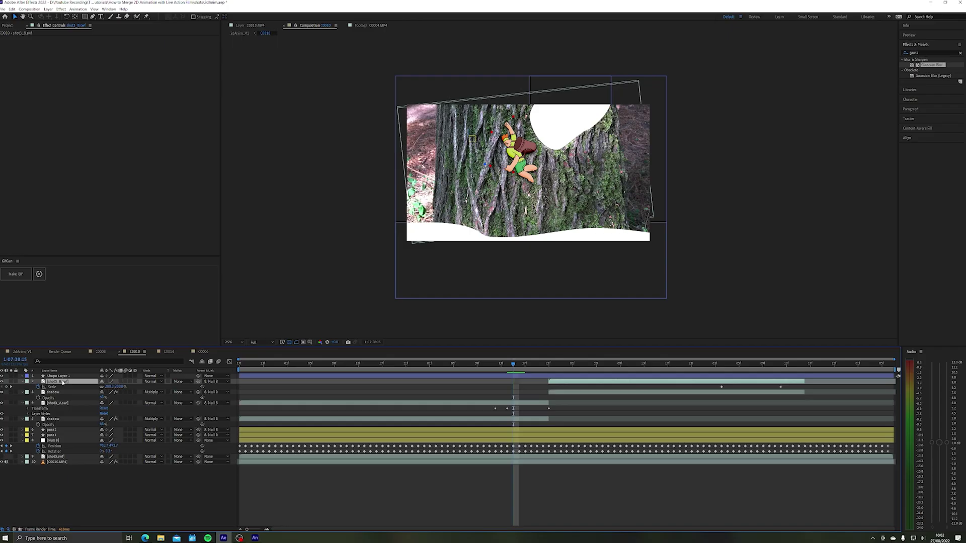
{"action": "key", "text": "ctrl+d"}
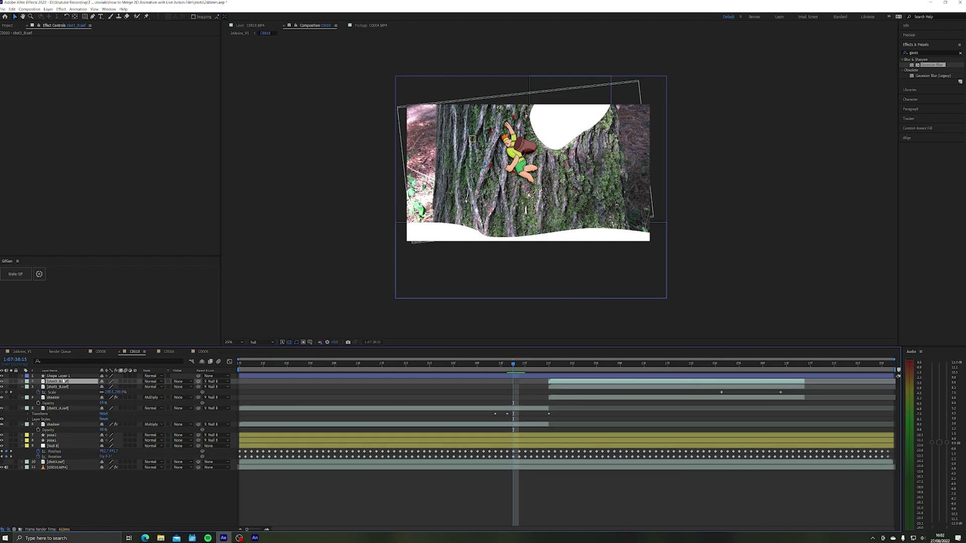
{"action": "key", "text": "ctrl+bracketright"}
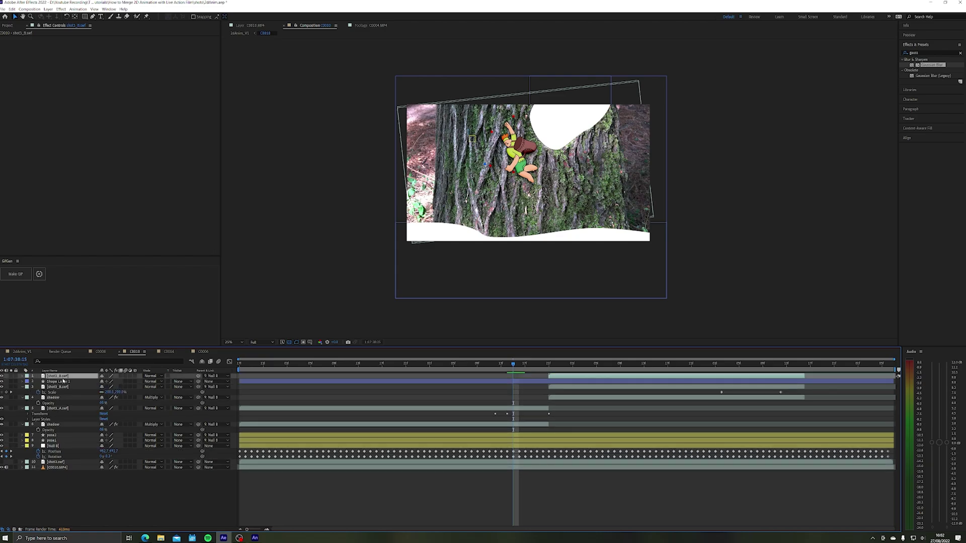
Rename the shape layer lightPath and use the climber copy as its Alpha Matte
{"action": "left_click", "coordinate": [63, 382]}
{"action": "key", "text": "Return"}
{"action": "type", "text": "lightPath"}
{"action": "key", "text": "Return"}
{"action": "left_click", "coordinate": [179, 382]}
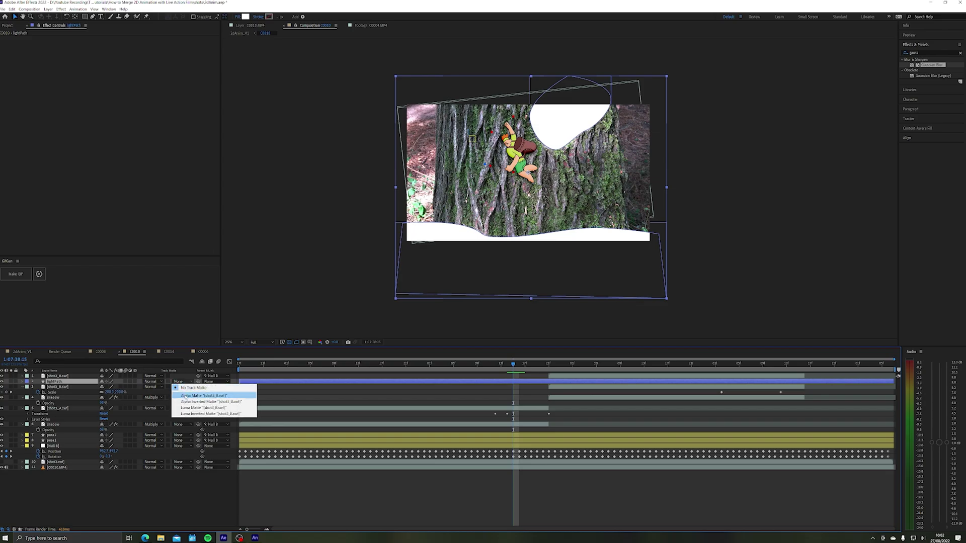
{"action": "left_click", "coordinate": [185, 397]}
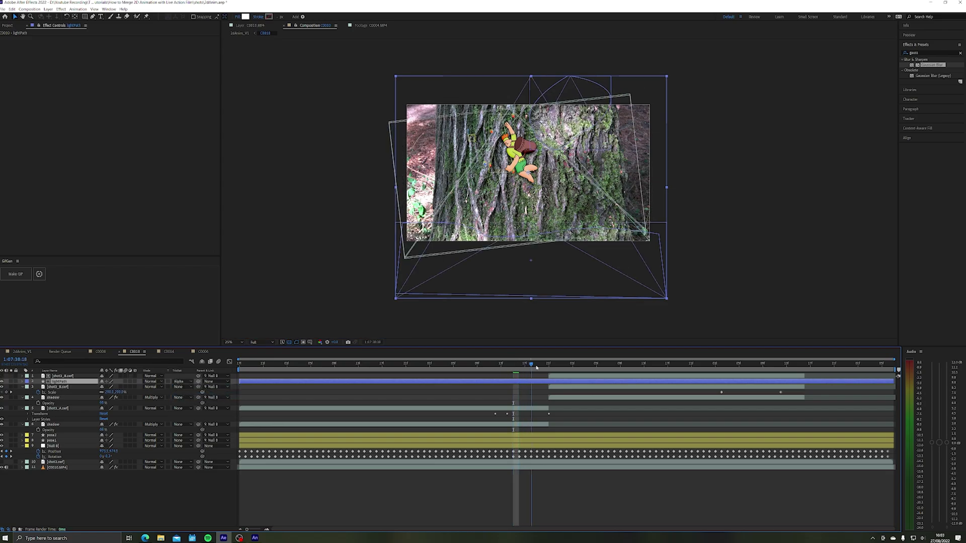
Set lightPath to Overlay blending and add a Gaussian Blur to it
{"action": "left_click_drag", "start_coordinate": [518, 366], "coordinate": [753, 377]}
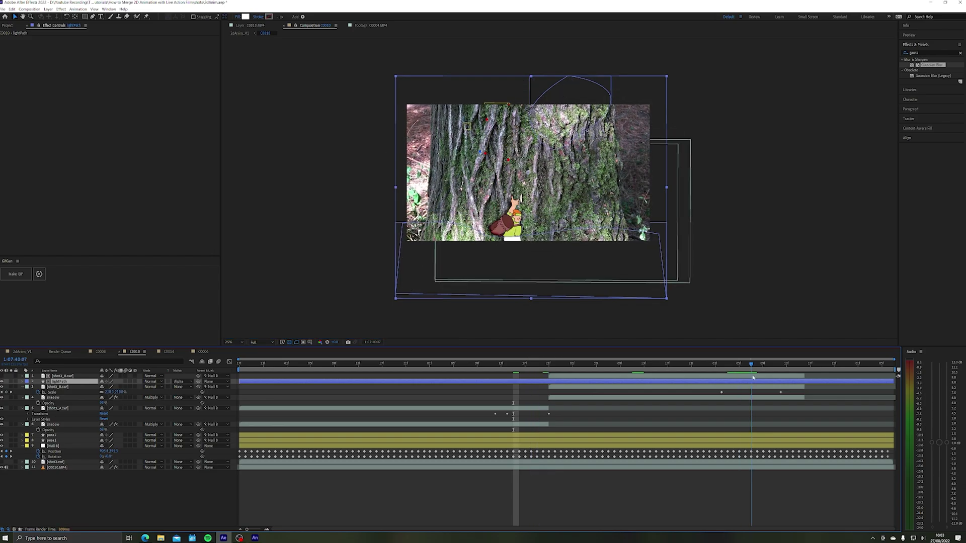
{"action": "scroll", "coordinate": [506, 259], "scroll_direction": "up", "scroll_amount": 2}
{"action": "left_click_drag", "start_coordinate": [460, 309], "coordinate": [509, 228]}
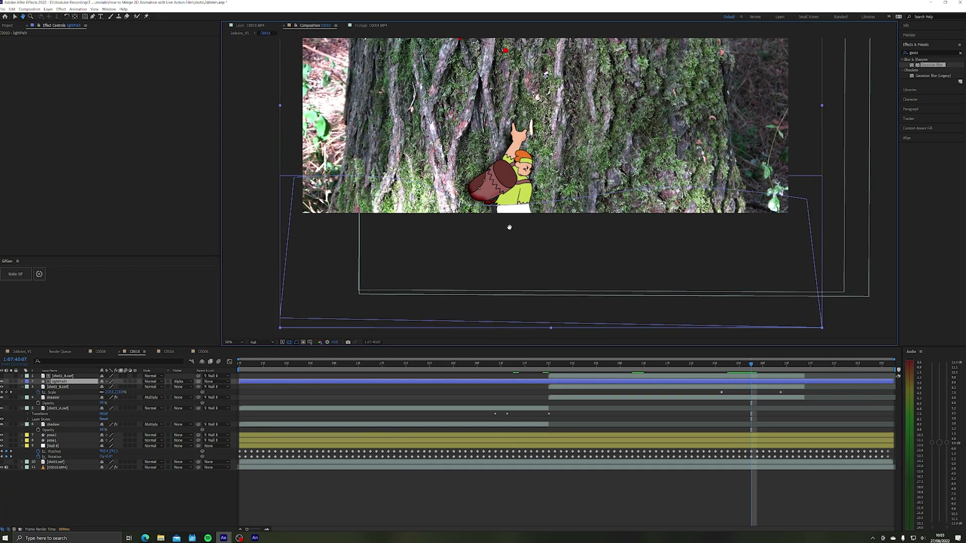
{"action": "left_click", "coordinate": [153, 382]}
{"action": "left_click", "coordinate": [157, 243]}
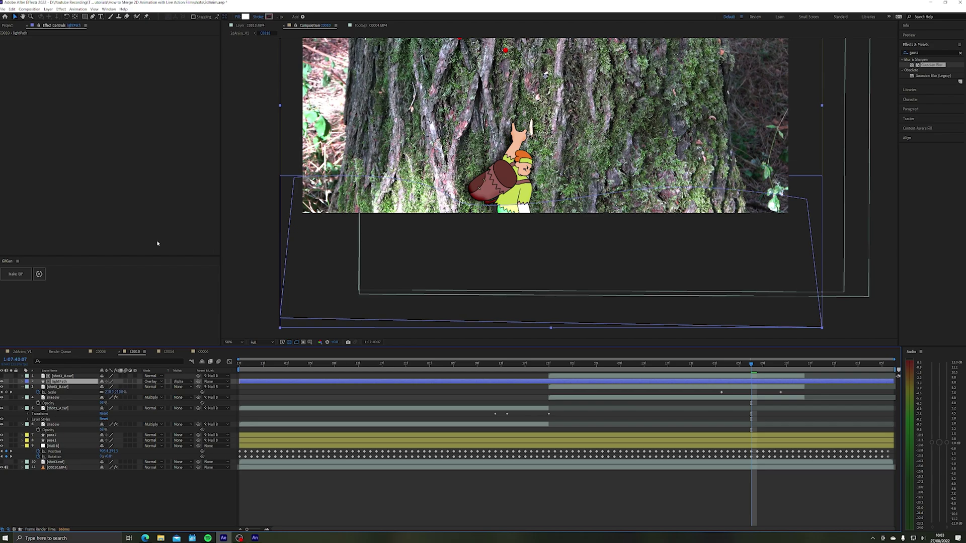
{"action": "key", "text": "ctrl+space"}
{"action": "type", "text": "gauss"}
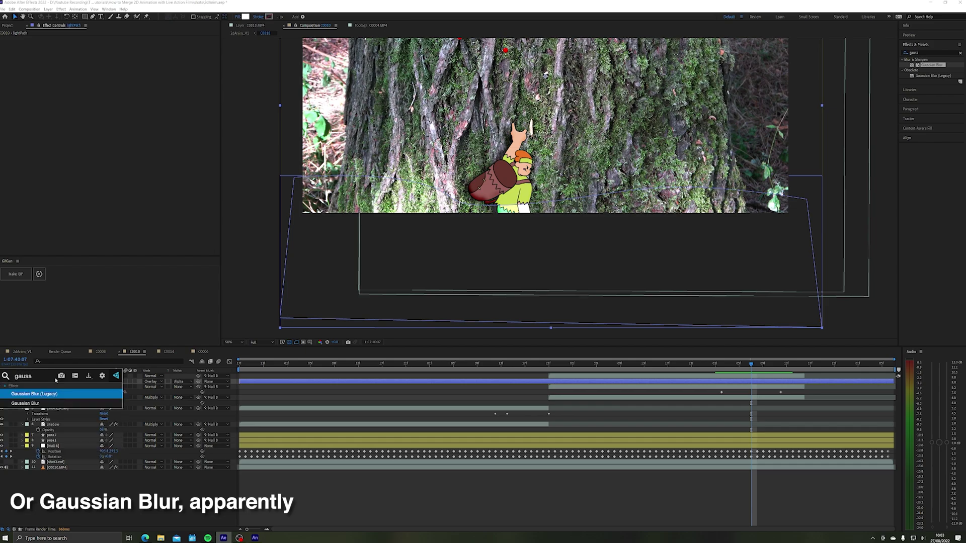
{"action": "left_click", "coordinate": [28, 404]}
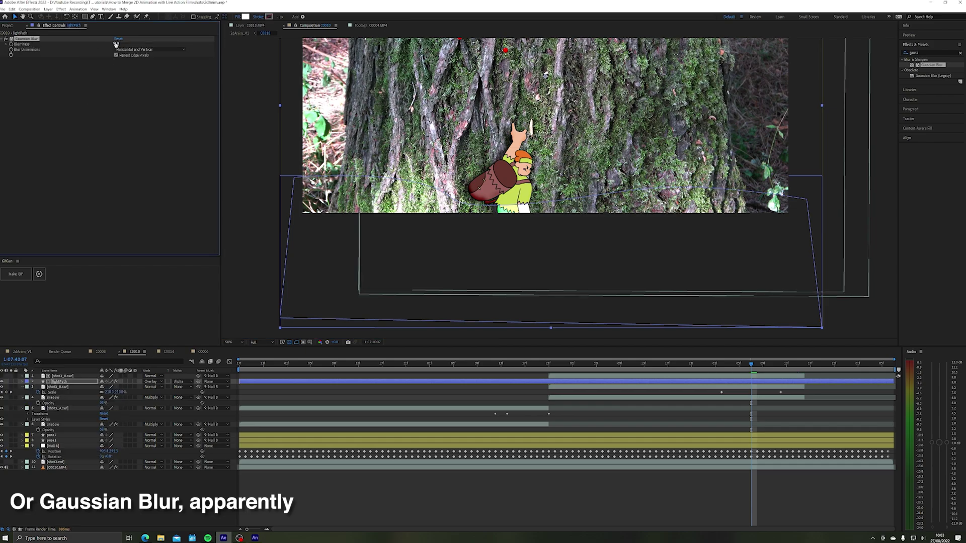